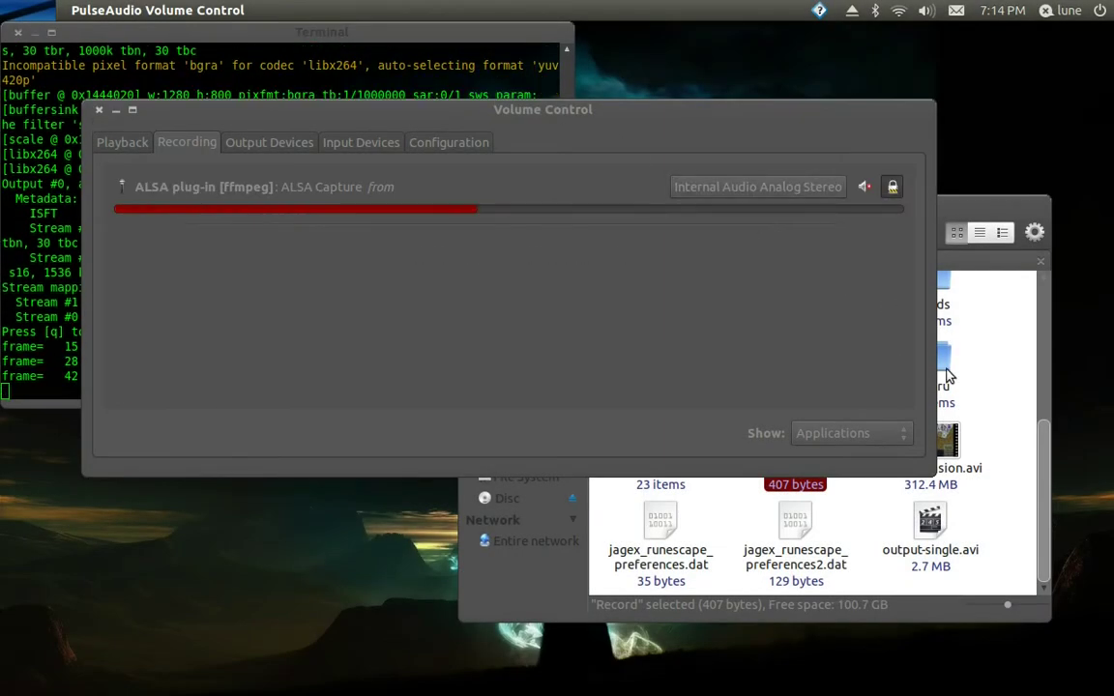
Open imp explosion.avi from the home folder with VLC media player
click(948, 375)
click(929, 455)
right_click(929, 460)
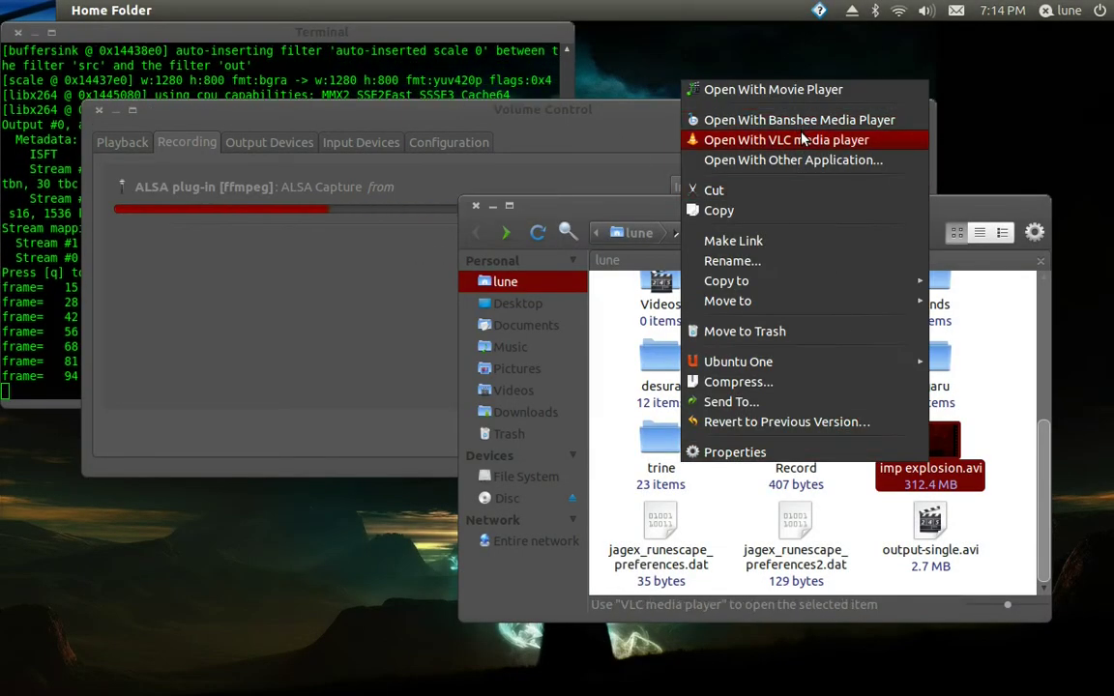
click(802, 140)
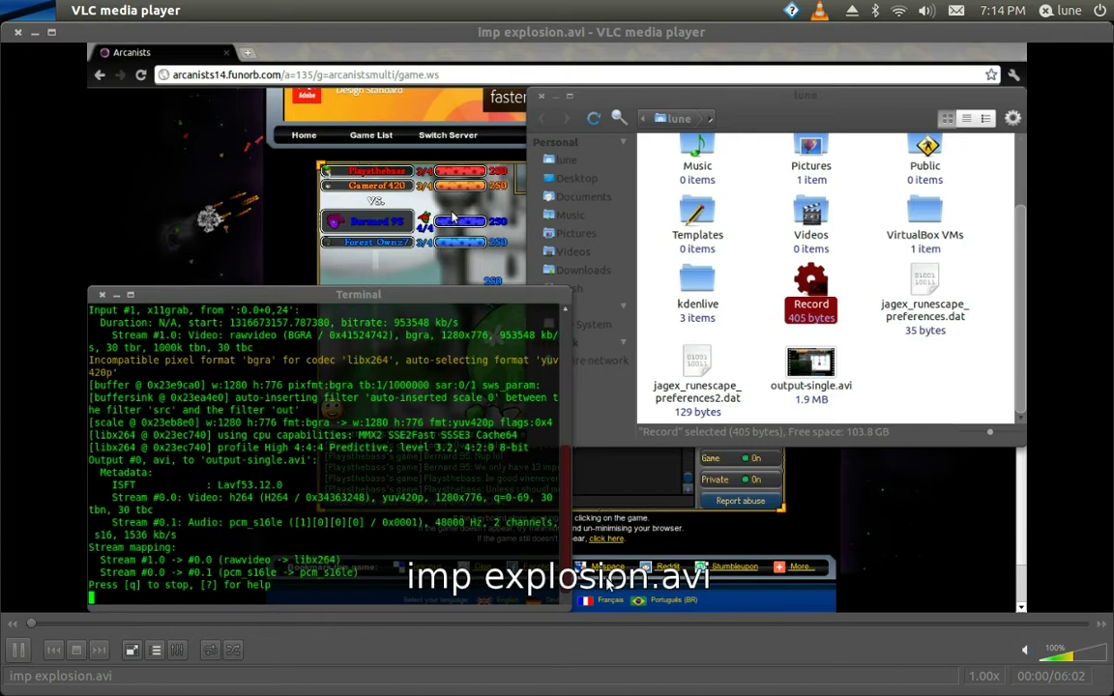
Watch the clip full screen starting at 03:18 and close the player
click(607, 624)
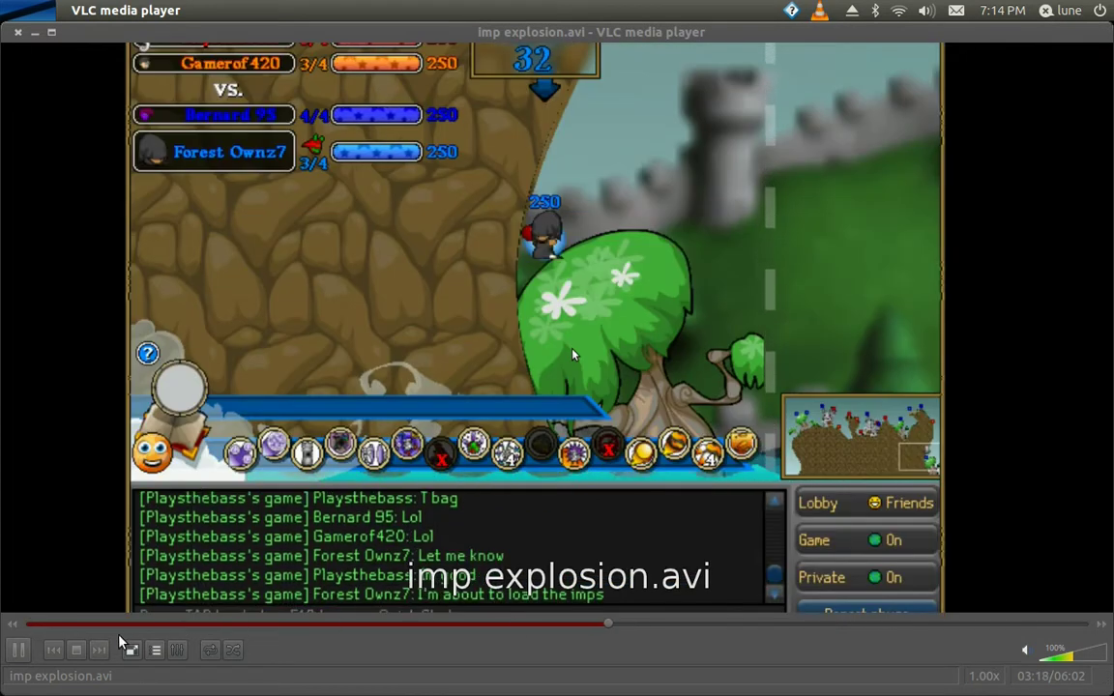
click(130, 650)
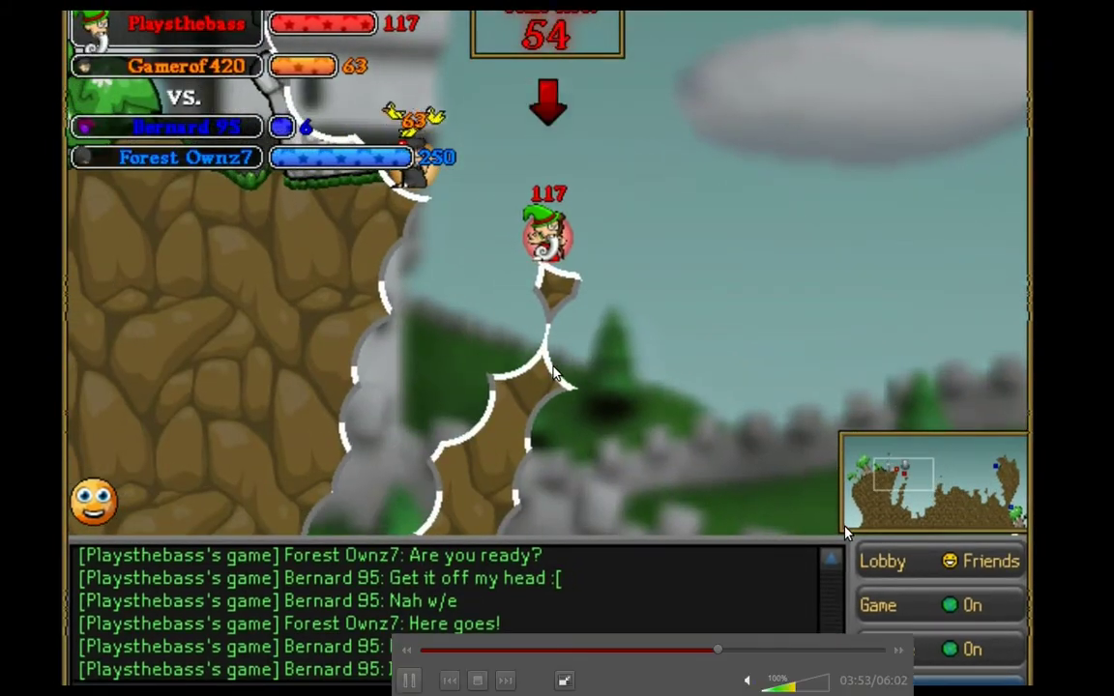
double_click(736, 408)
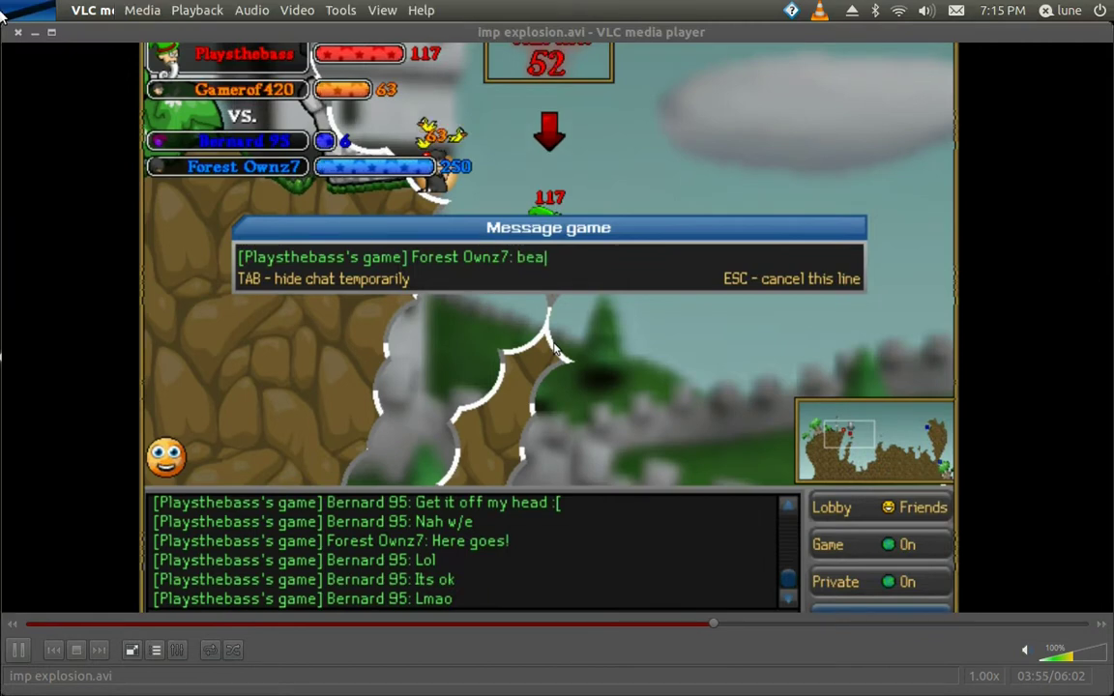
mouse_move(65, 31)
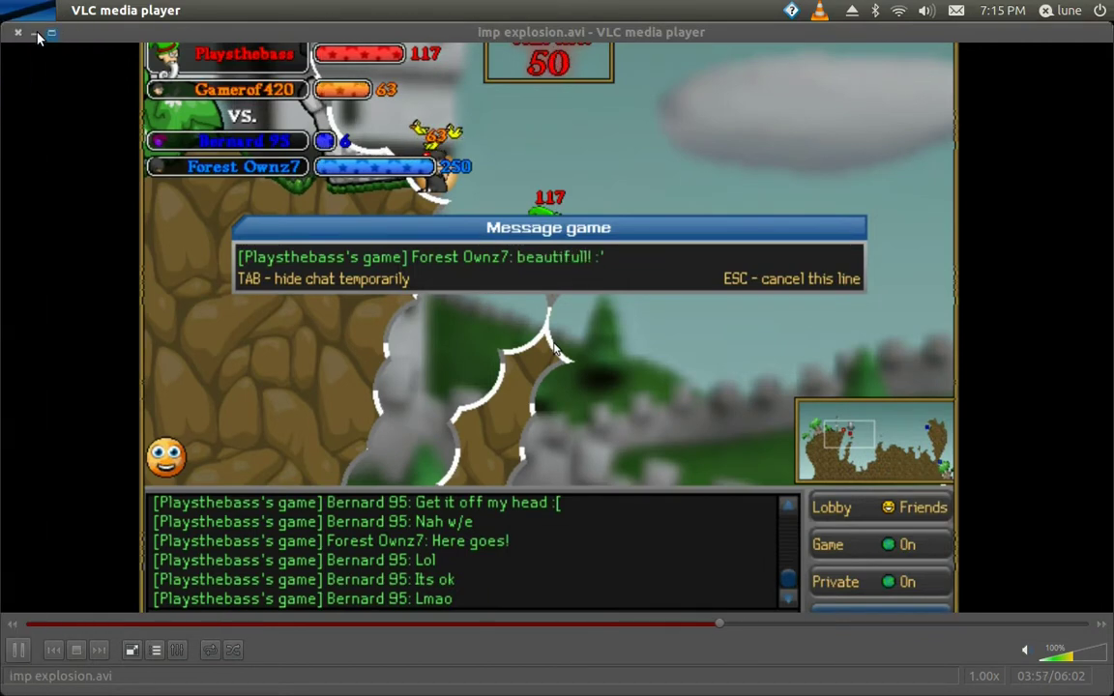
click(19, 31)
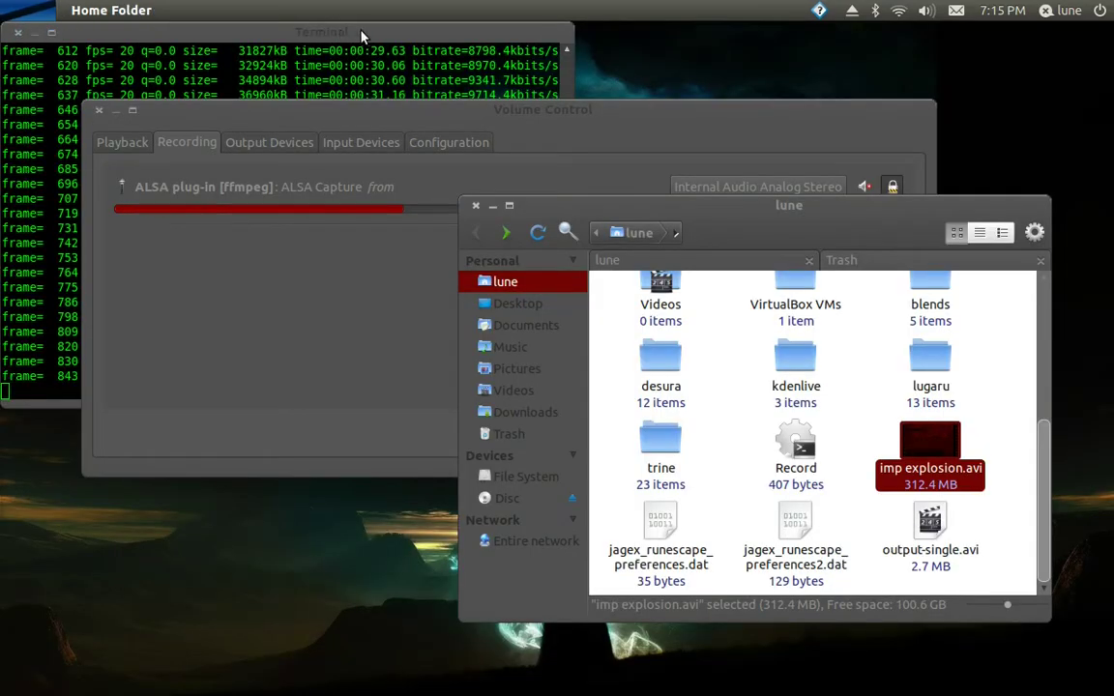
drag(350, 28, 454, 89)
drag(592, 143, 914, 290)
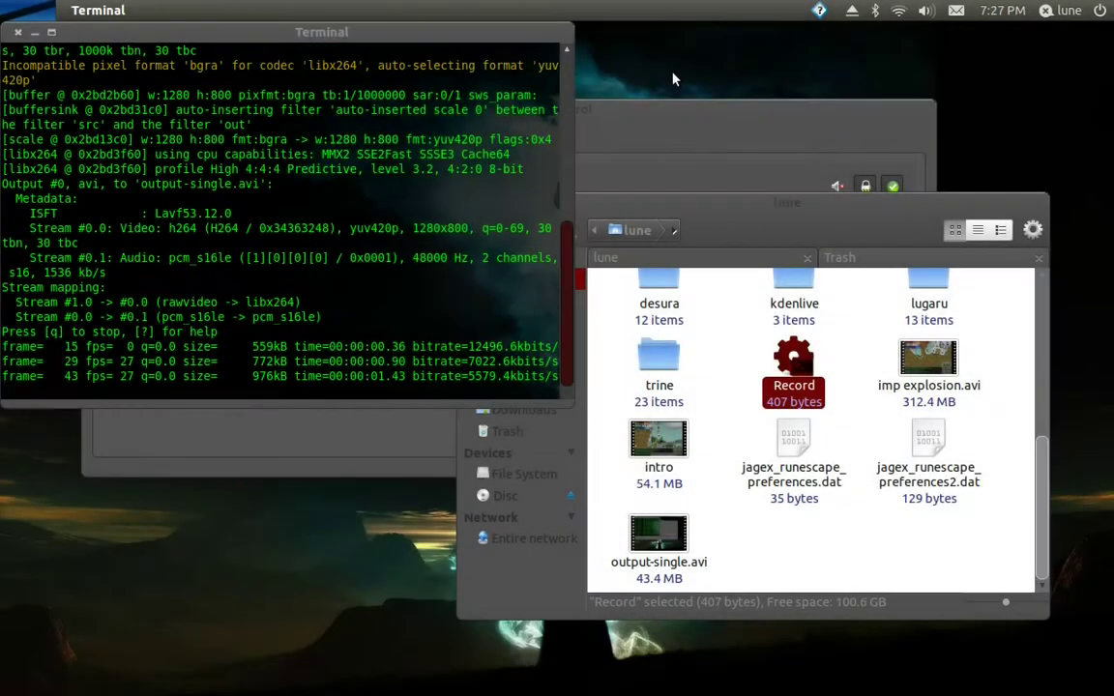
Show the recording streams in PulseAudio Volume Control and move its window lower to uncover more of the Terminal
click(641, 137)
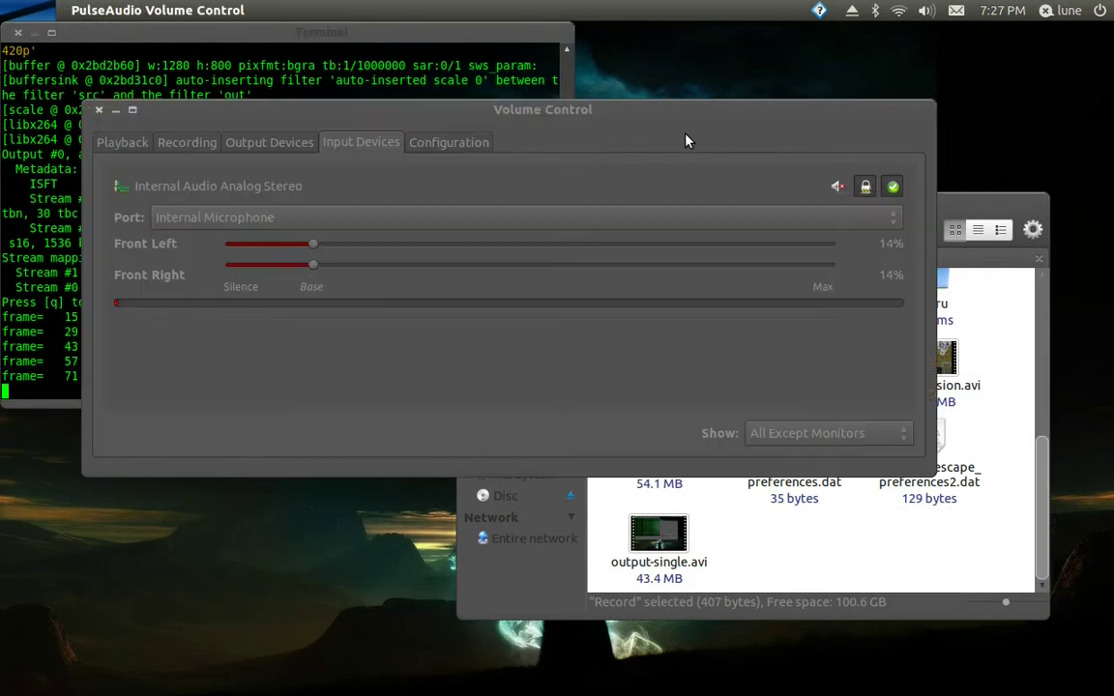
click(187, 143)
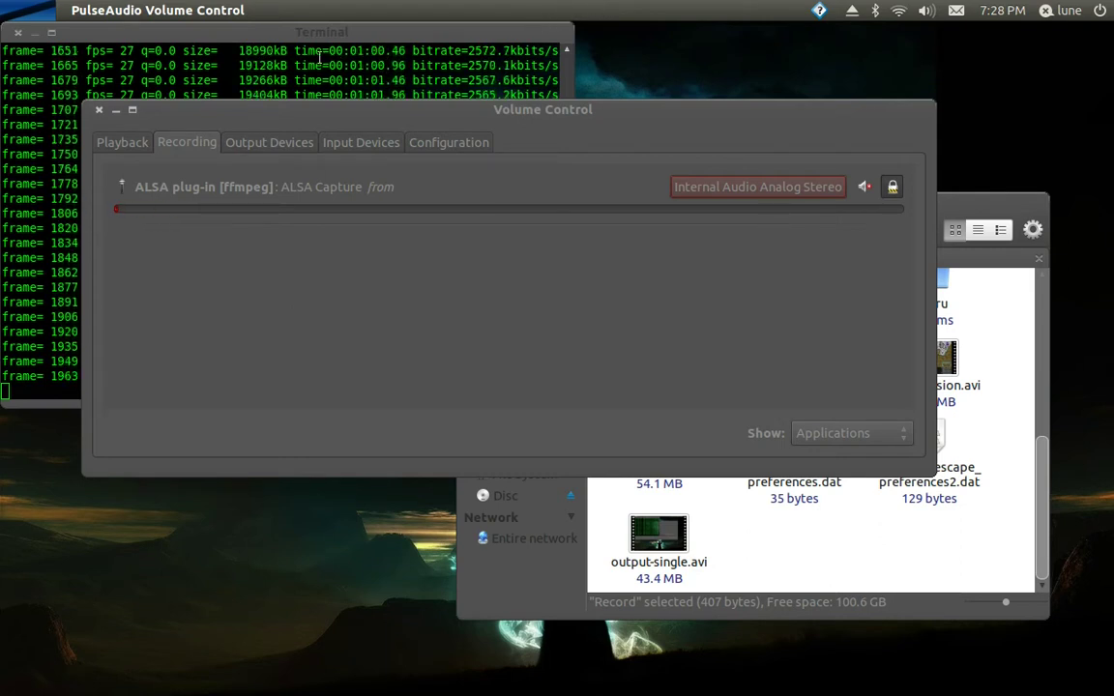
drag(242, 31, 315, 21)
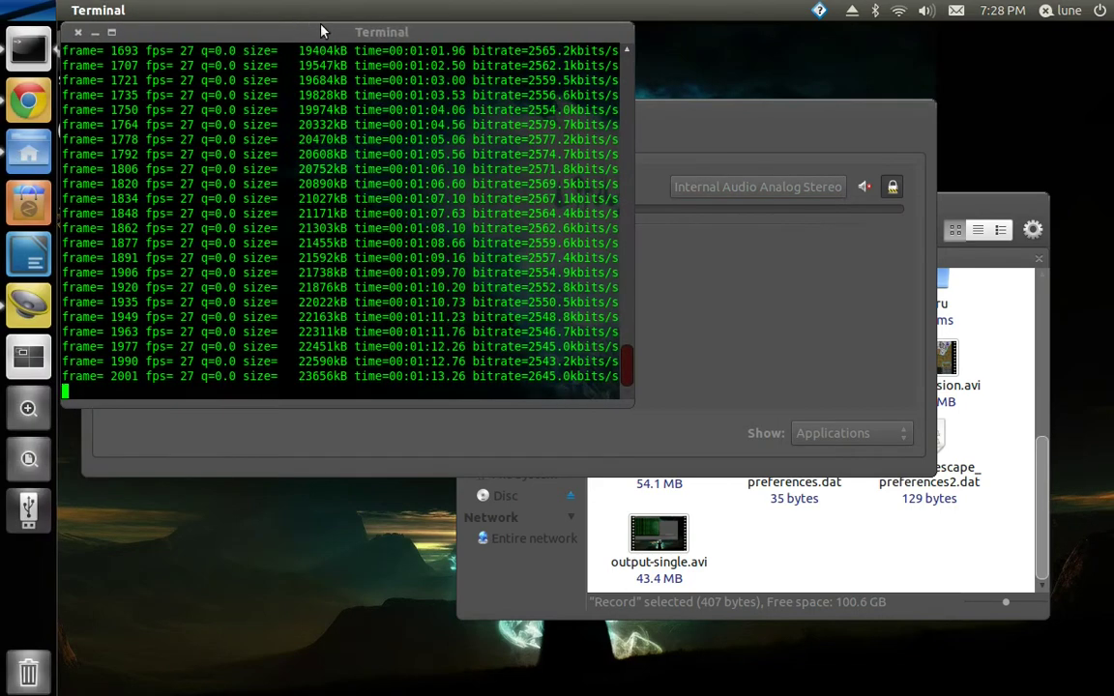
click(775, 143)
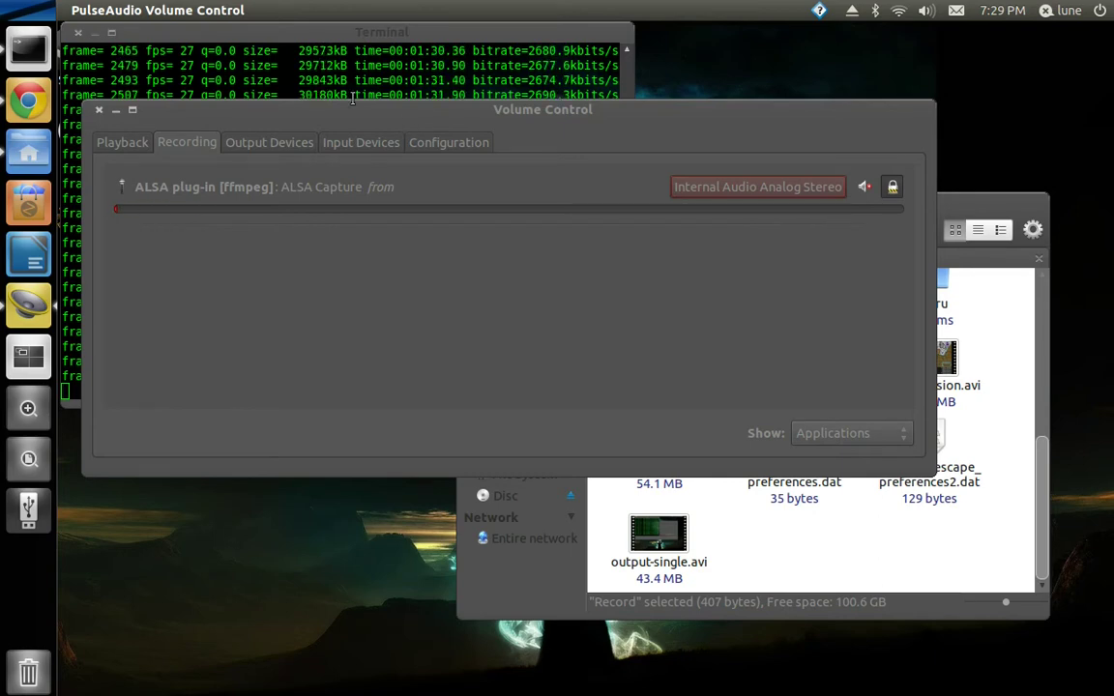
drag(312, 119, 470, 208)
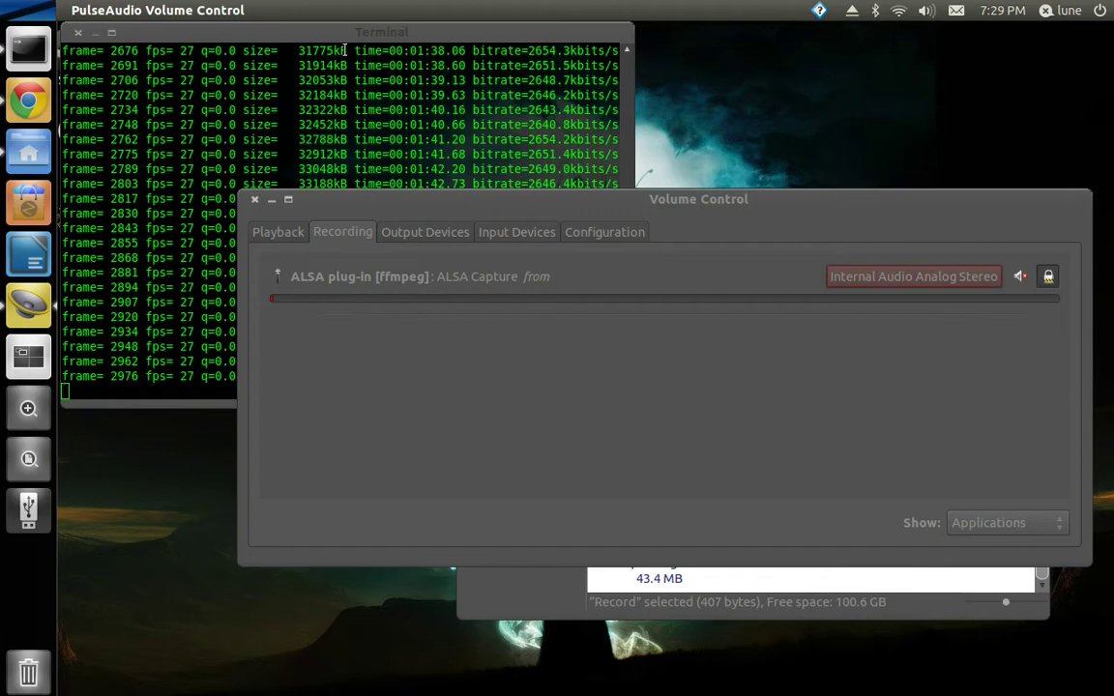
Switch to Google Chrome and examine the Single Window recording script on the paste2.org page
drag(399, 34, 327, 13)
click(28, 97)
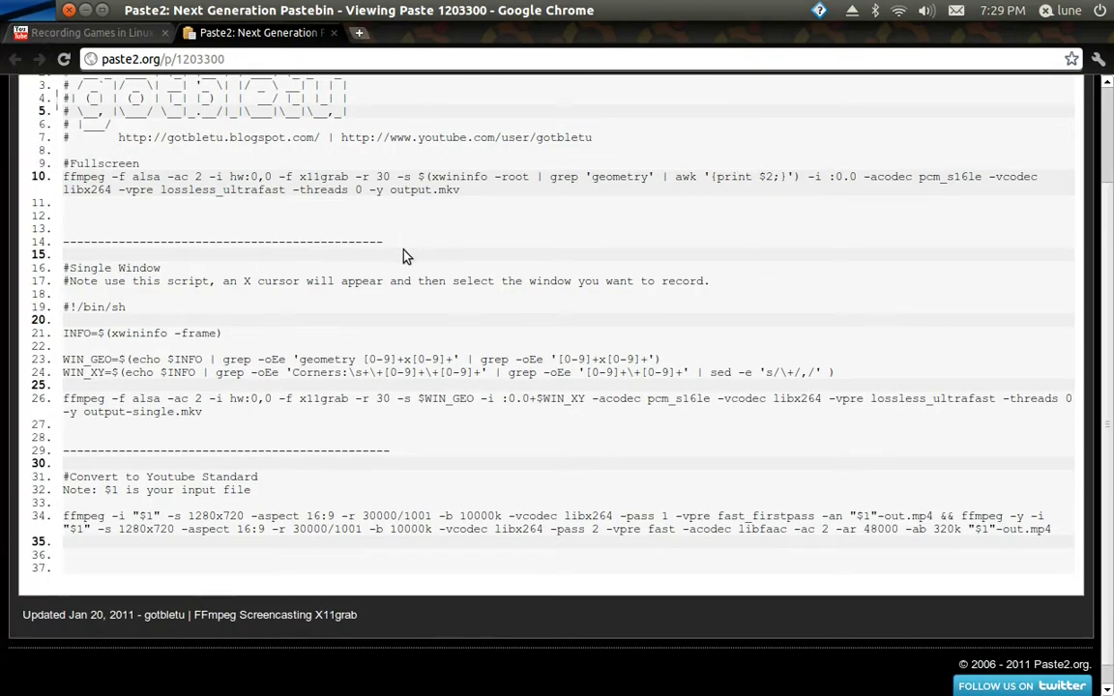
drag(69, 278, 221, 432)
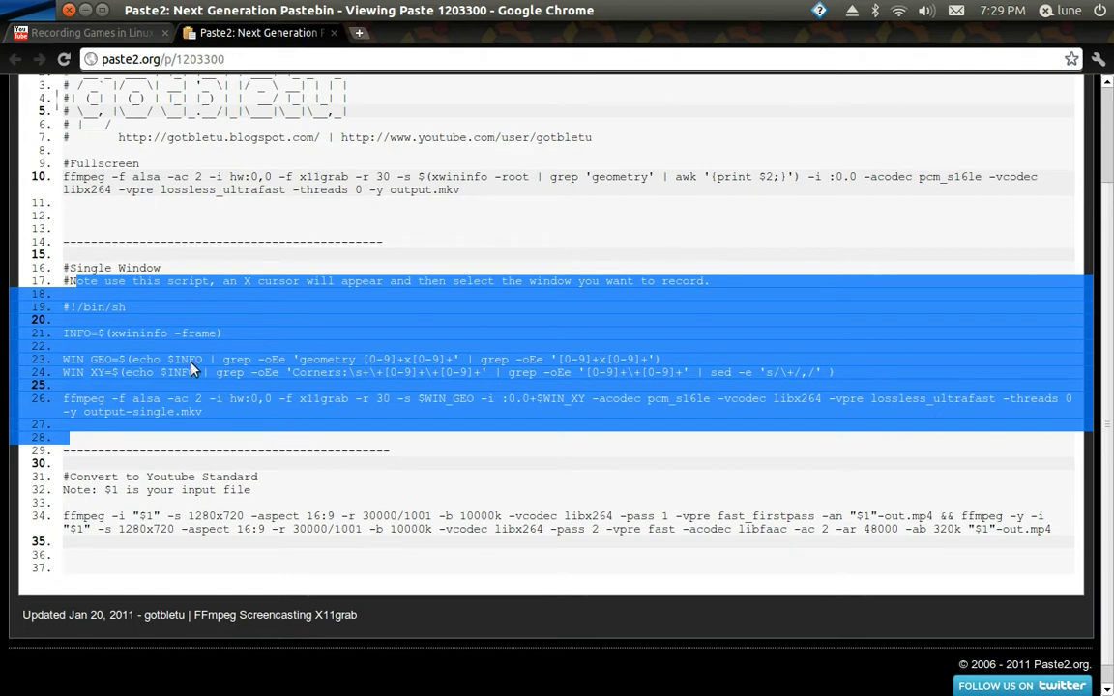
click(580, 412)
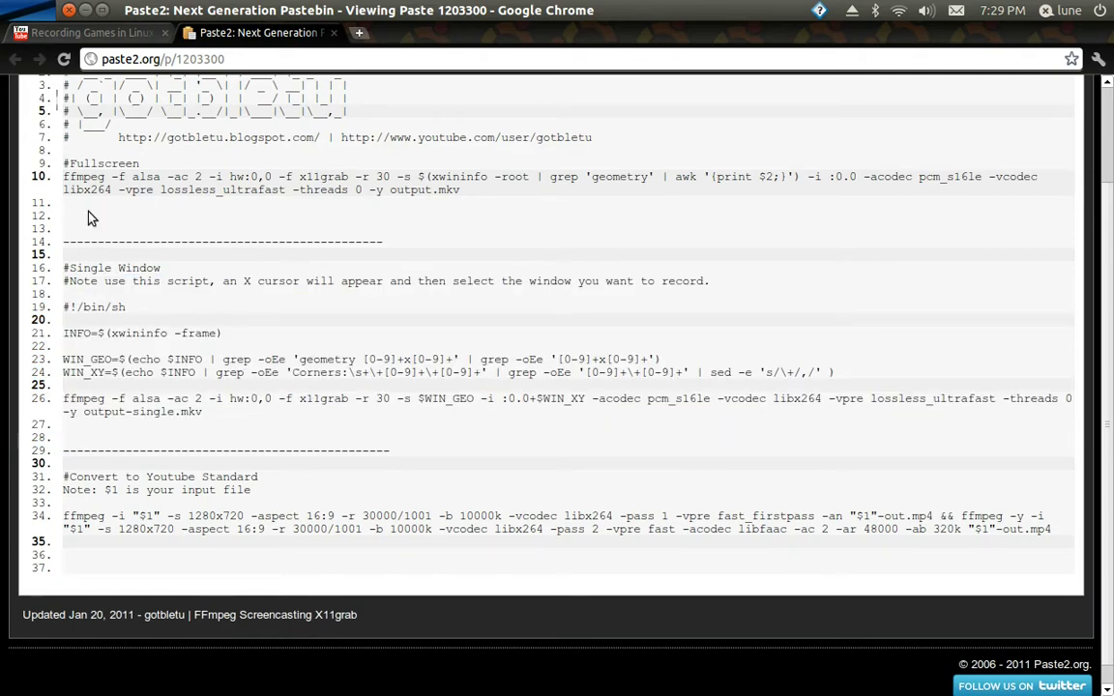
View the YouTube video Recording Games in Linux & Its Problems at 1:14
click(83, 37)
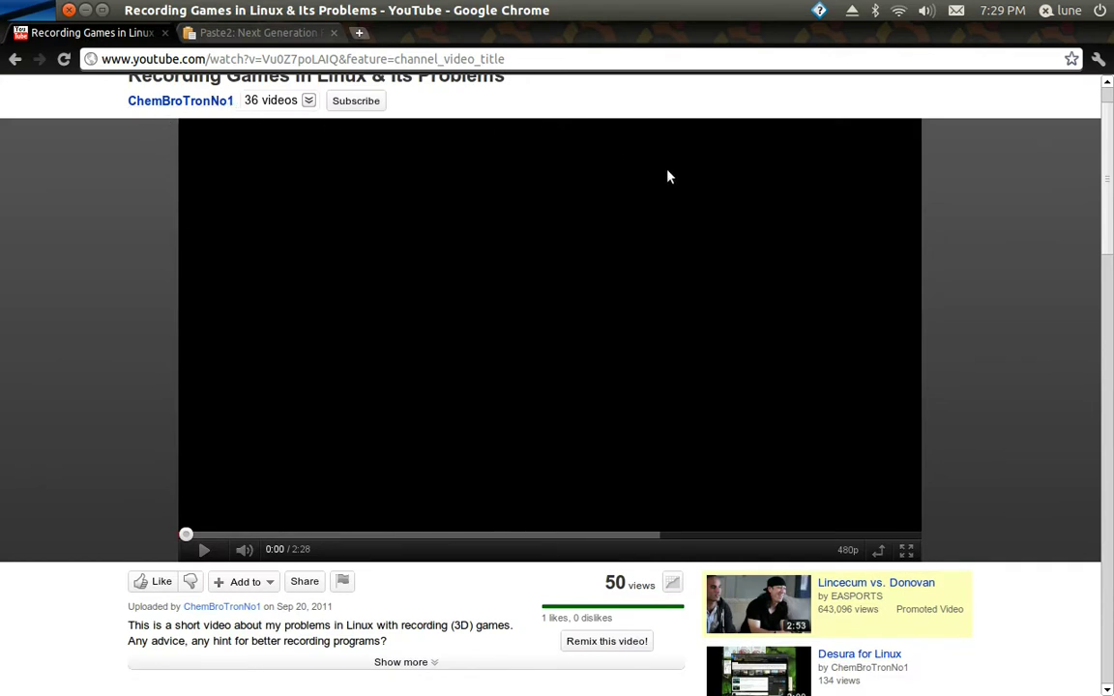
click(549, 535)
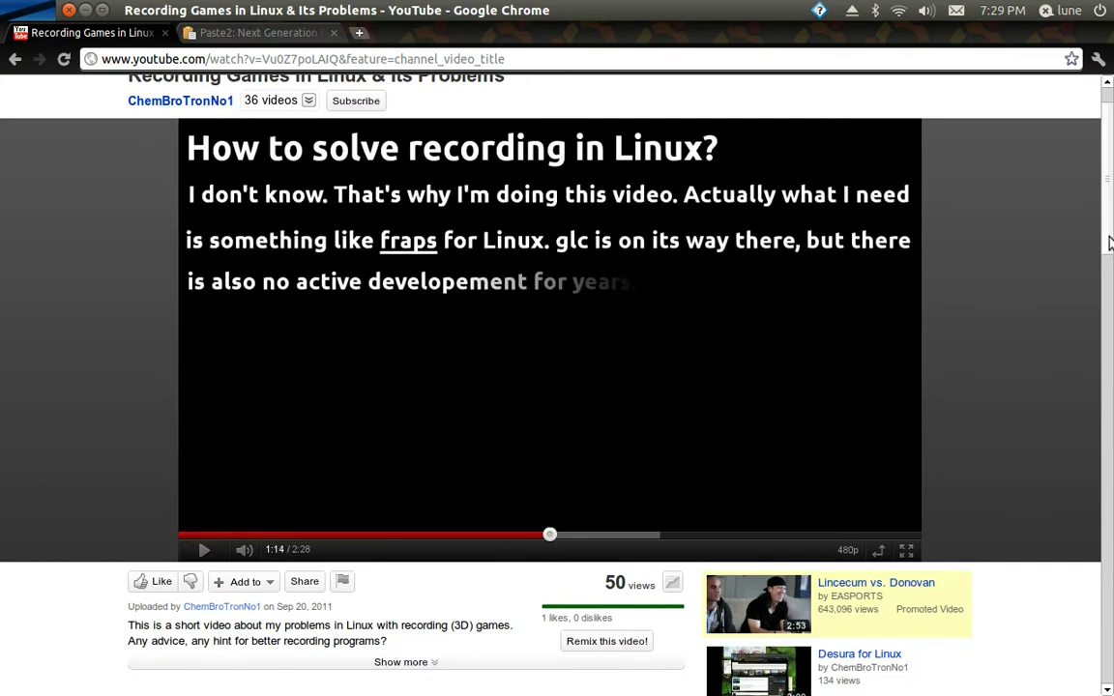
scroll(927, 308, down, 1)
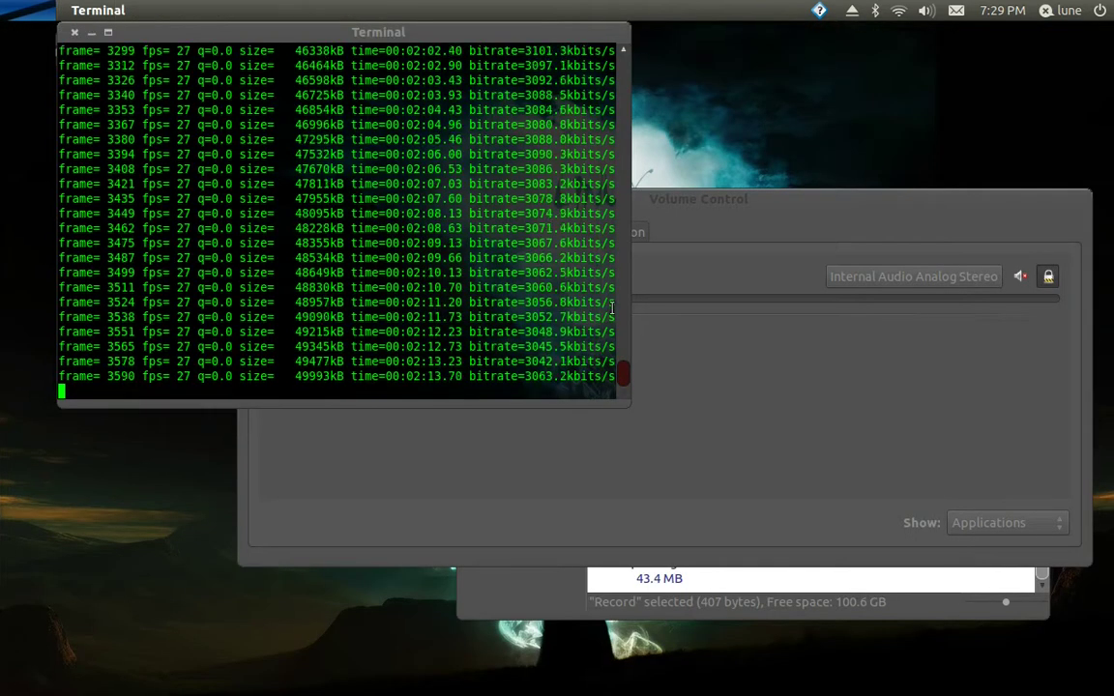
Switch to the home folder and display the contents of the Record script in the text editor
click(933, 408)
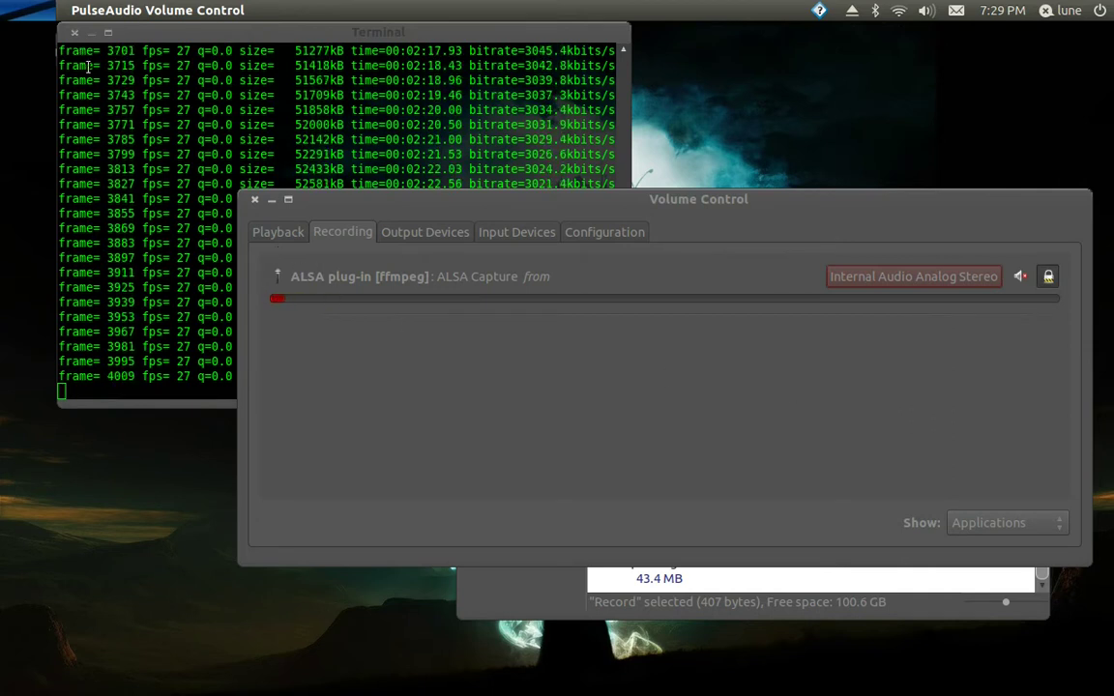
mouse_move(2, 58)
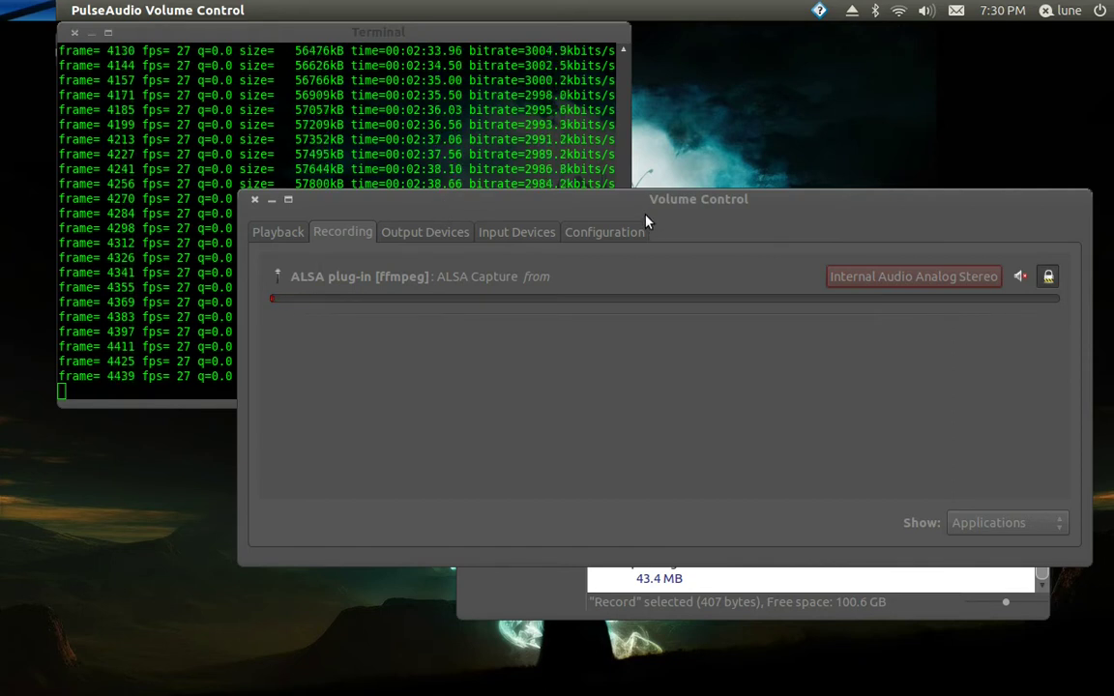
click(746, 584)
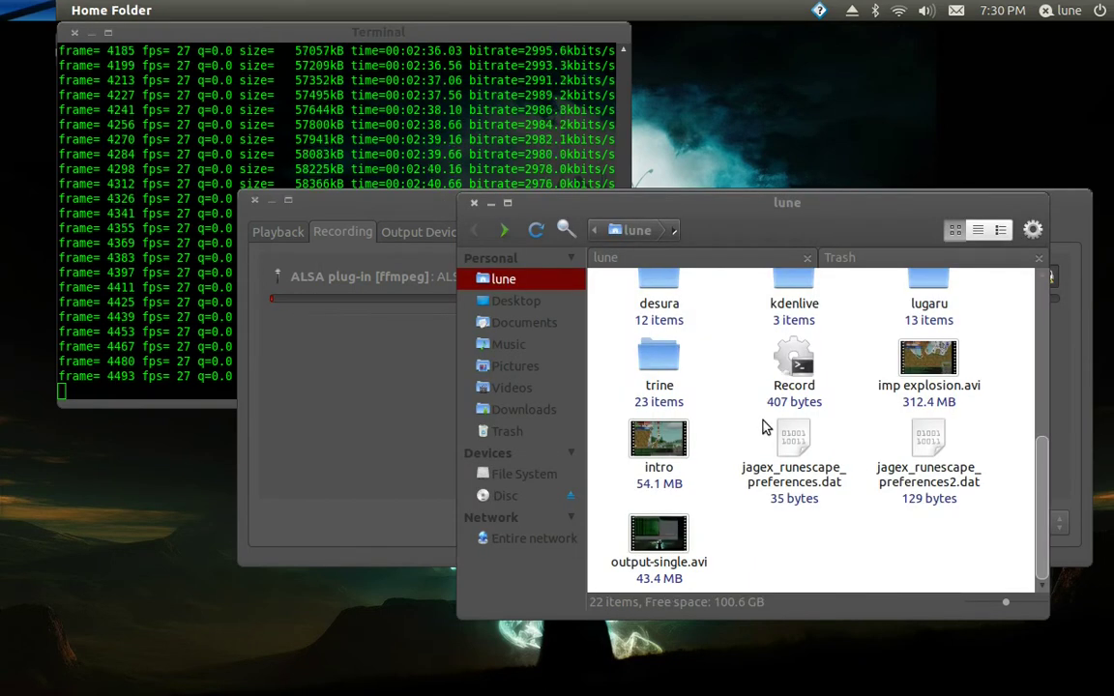
double_click(789, 397)
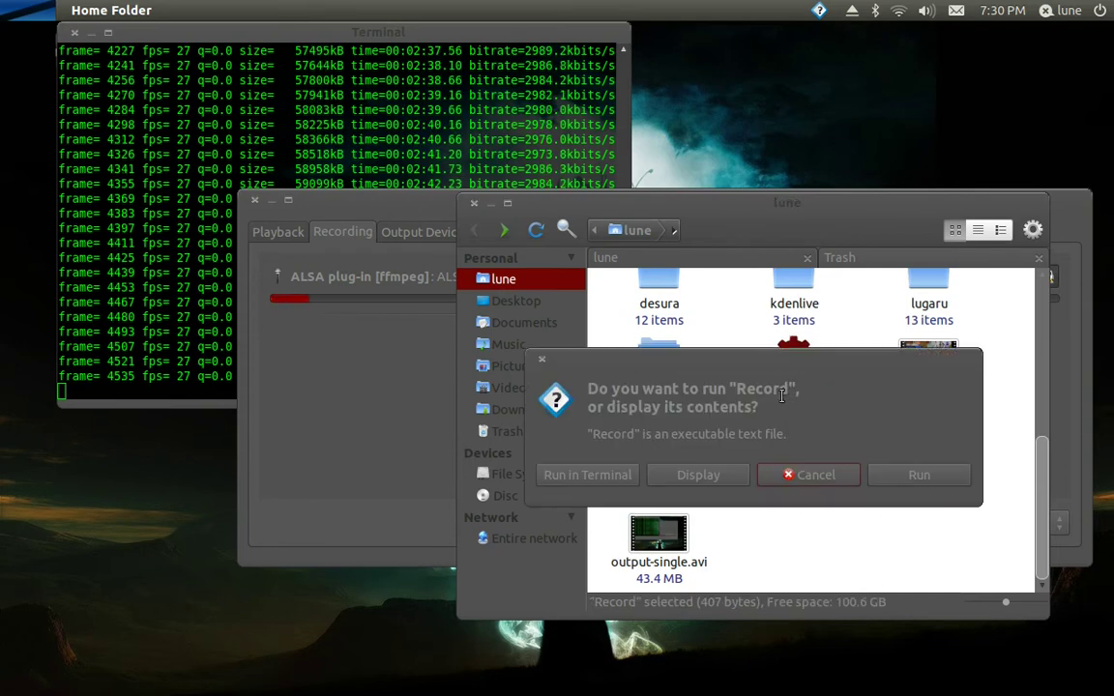
click(688, 468)
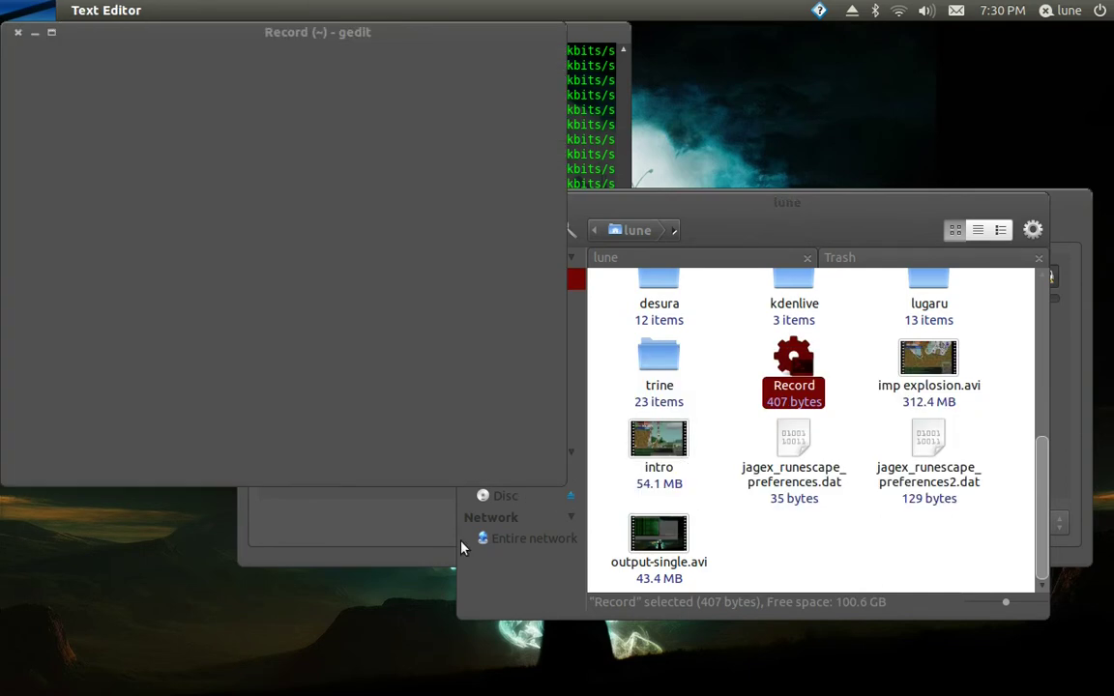
Check the output devices in PulseAudio Volume Control and return to its recording streams
click(368, 561)
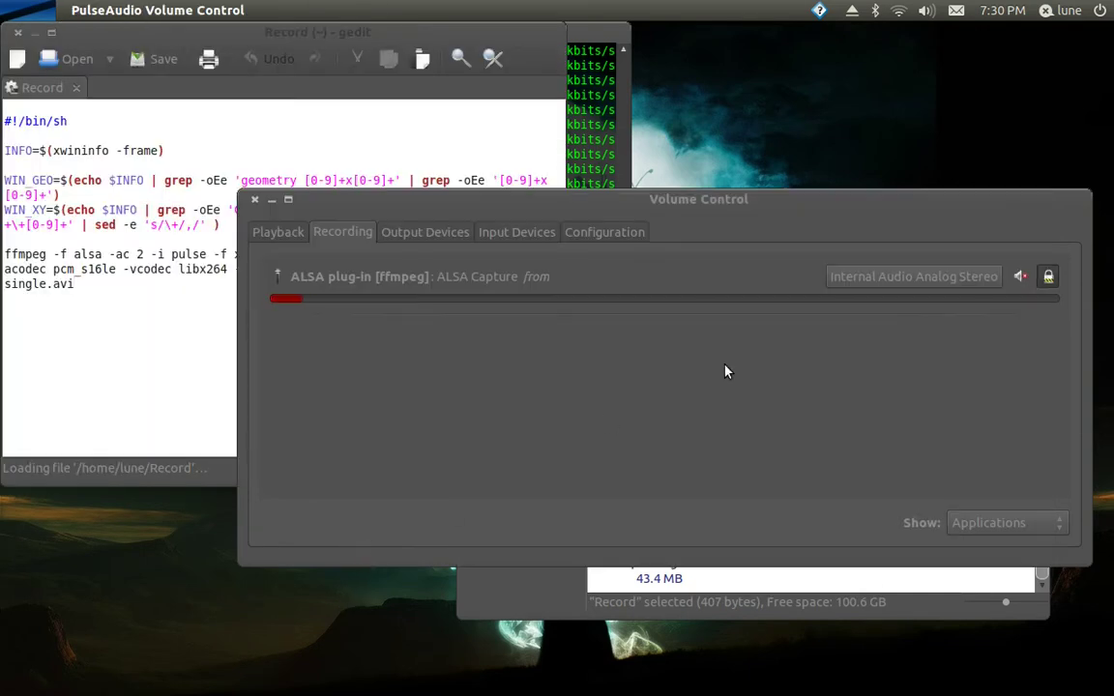
click(413, 237)
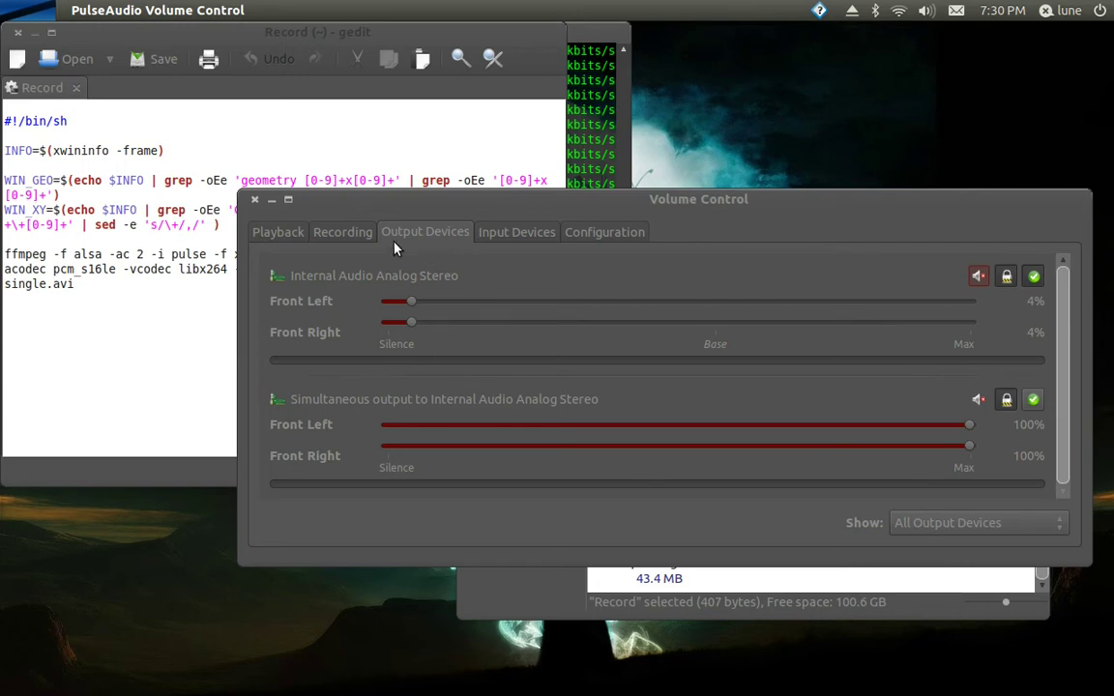
click(341, 237)
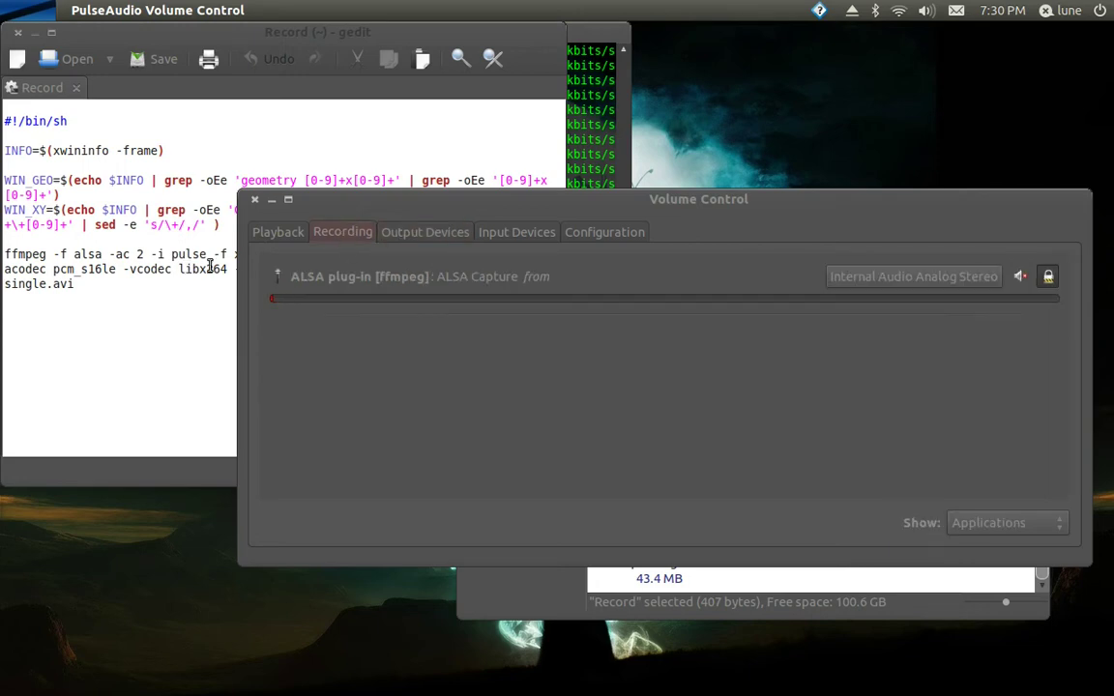
Try replacing the audio input pulse with hw;0,0 in the Record script's ffmpeg command
click(201, 321)
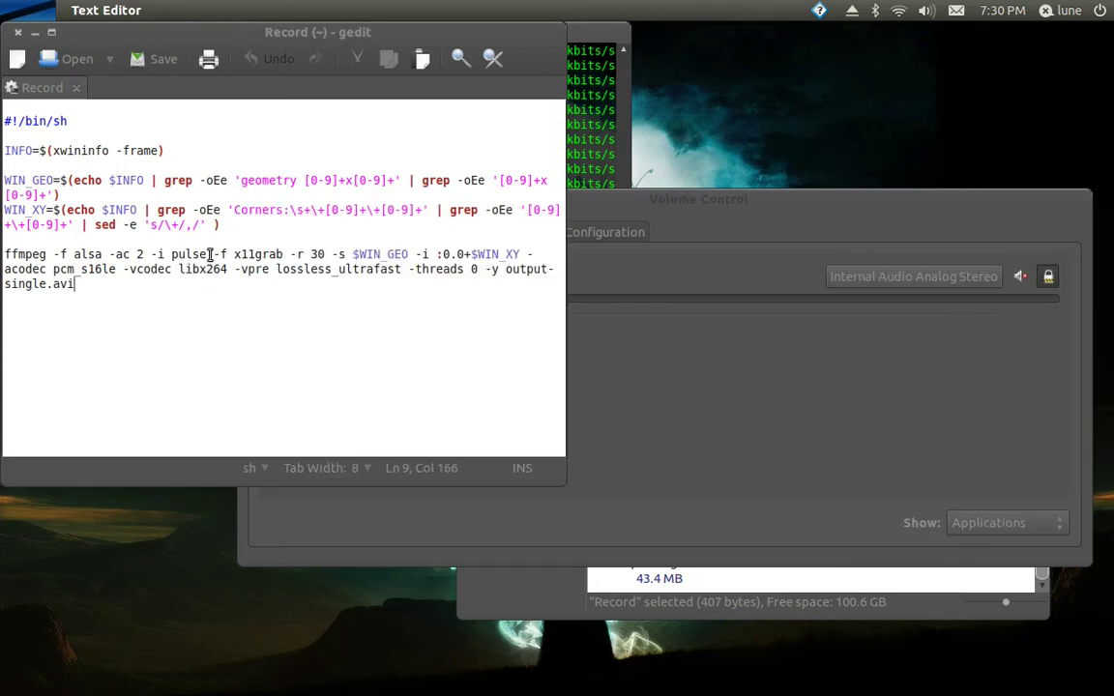
key(BackSpace)
key(BackSpace)
key(BackSpace)
key(BackSpace)
key(BackSpace)
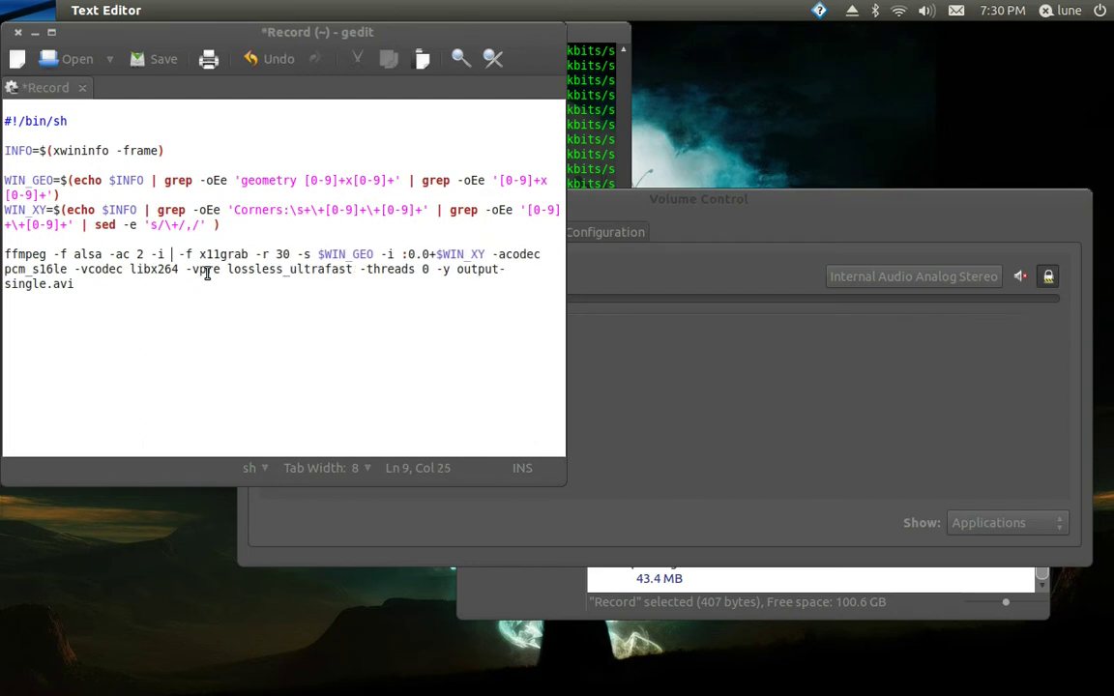
text(hw;0)
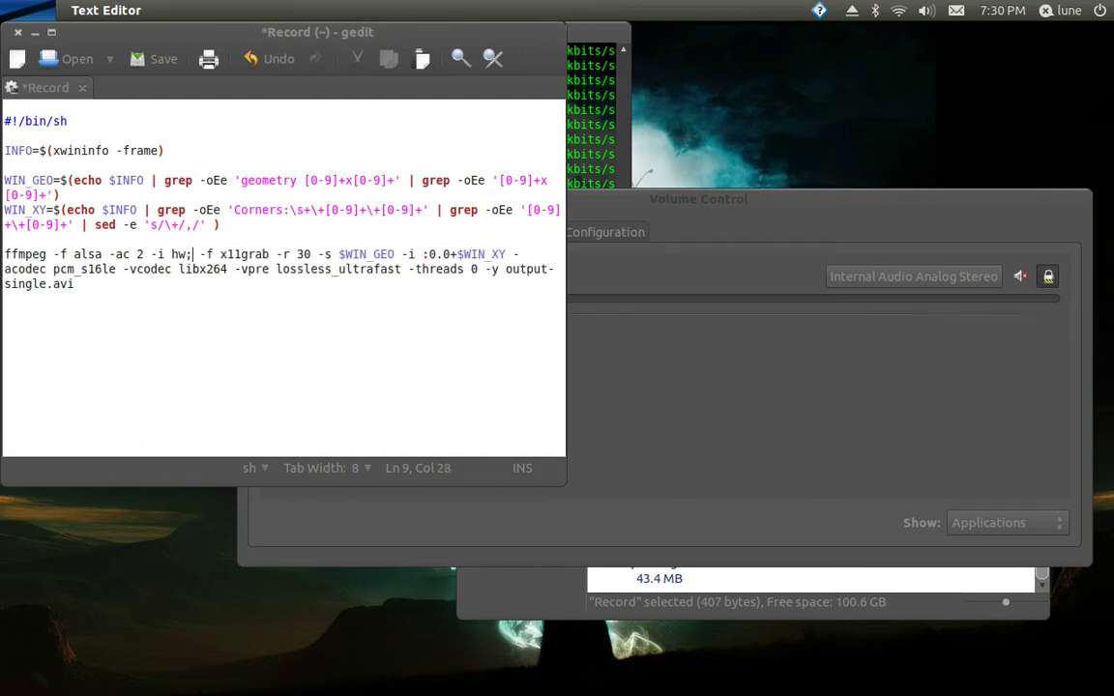
text(,0)
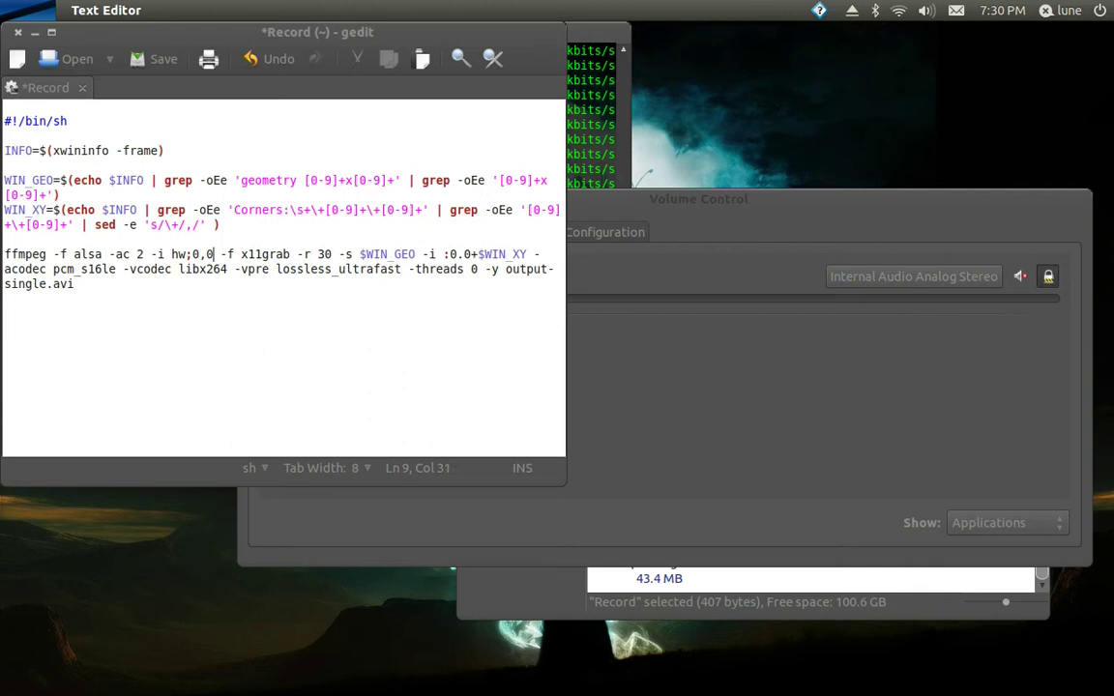
Clear the hw;0,0 audio input and undo all the edits to restore pulse in the ffmpeg command
key(BackSpace)
key(BackSpace)
key(BackSpace)
key(BackSpace)
key(BackSpace)
key(BackSpace)
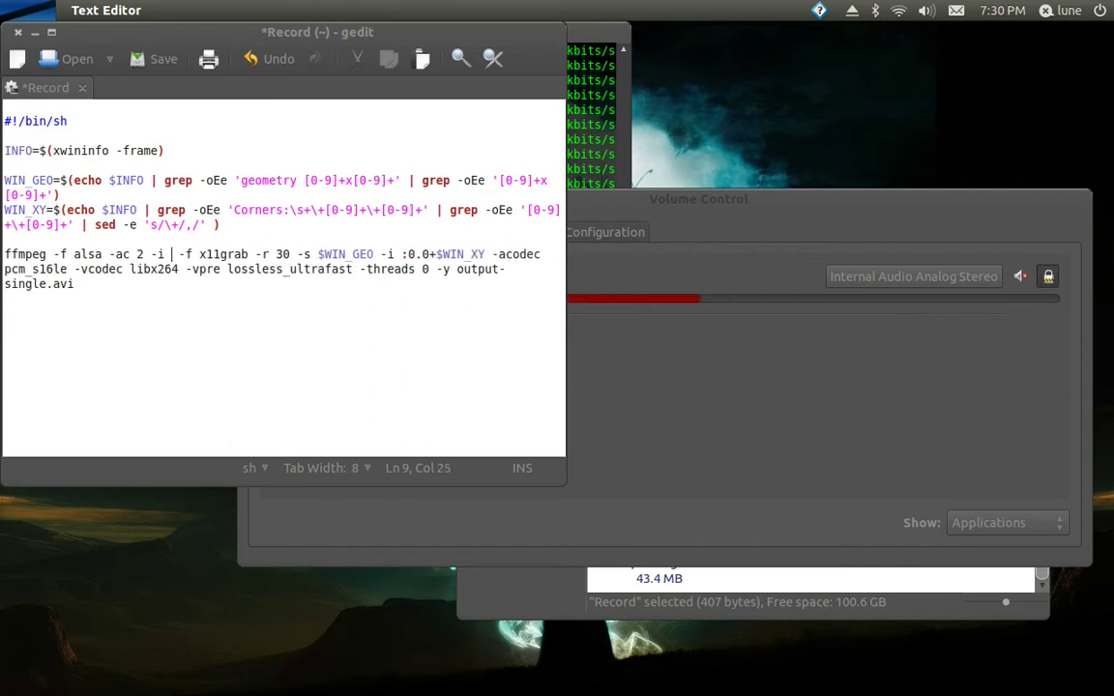
click(247, 58)
click(249, 58)
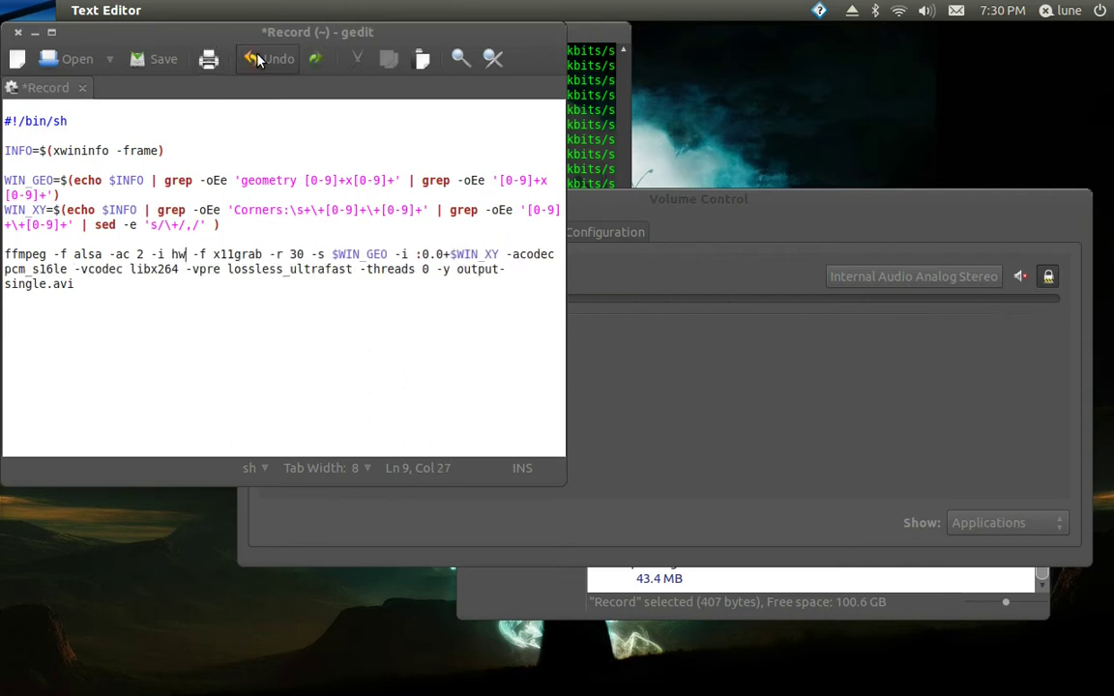
click(249, 58)
click(253, 59)
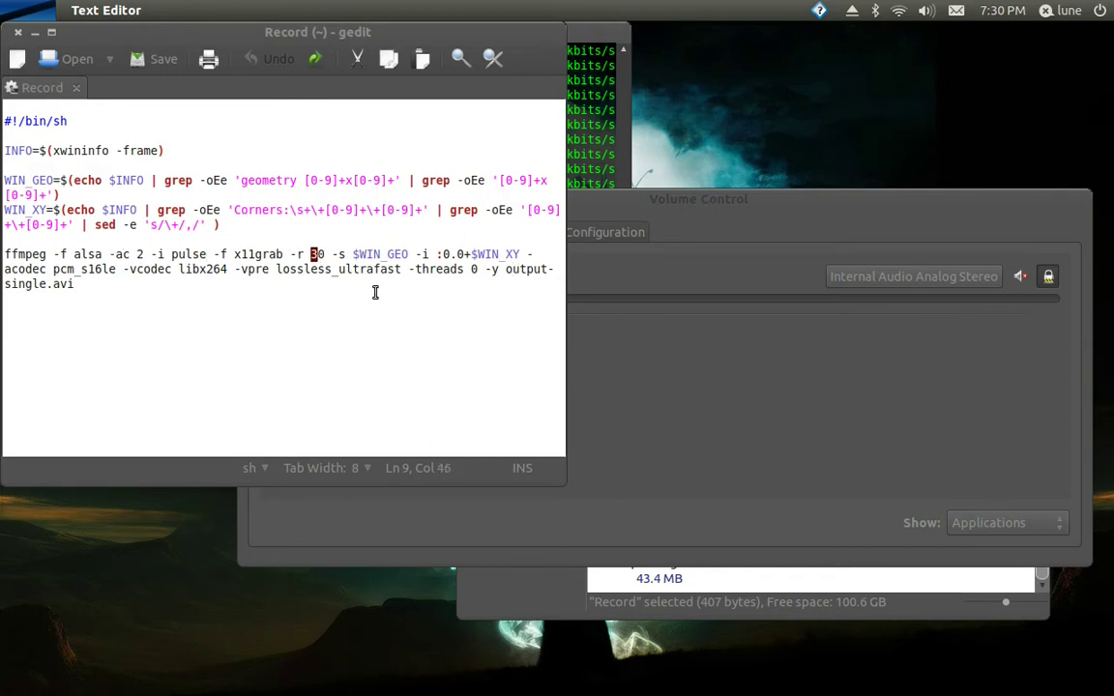
Try a frame rate of 60 in the Record script's ffmpeg command and restore it to 30
key(BackSpace)
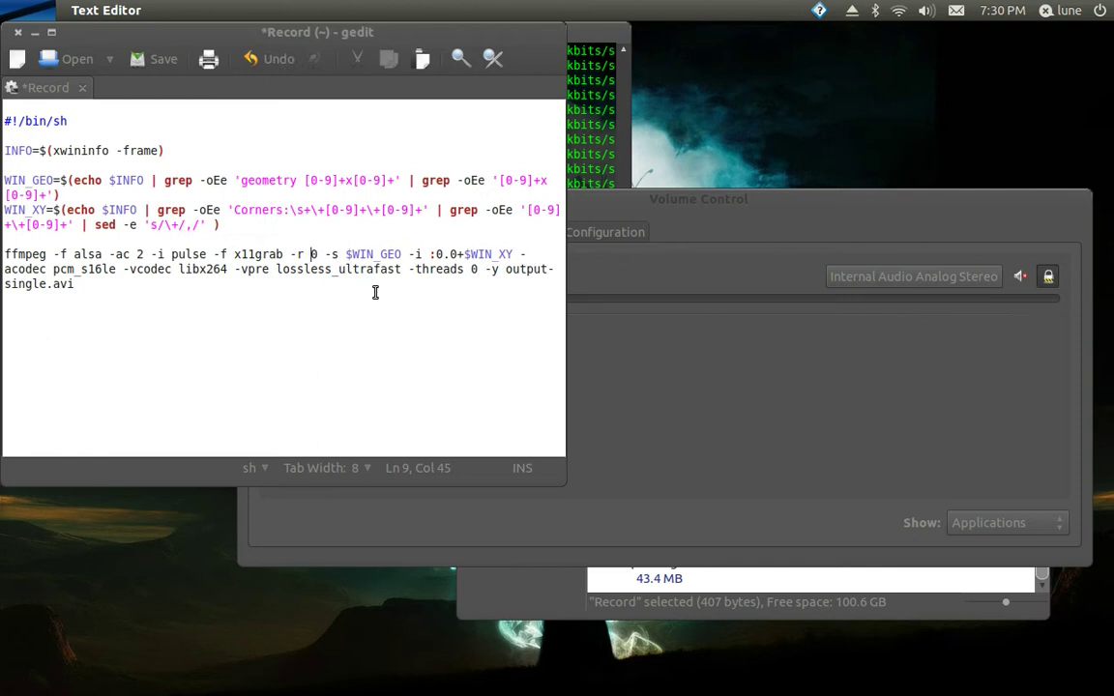
text(6)
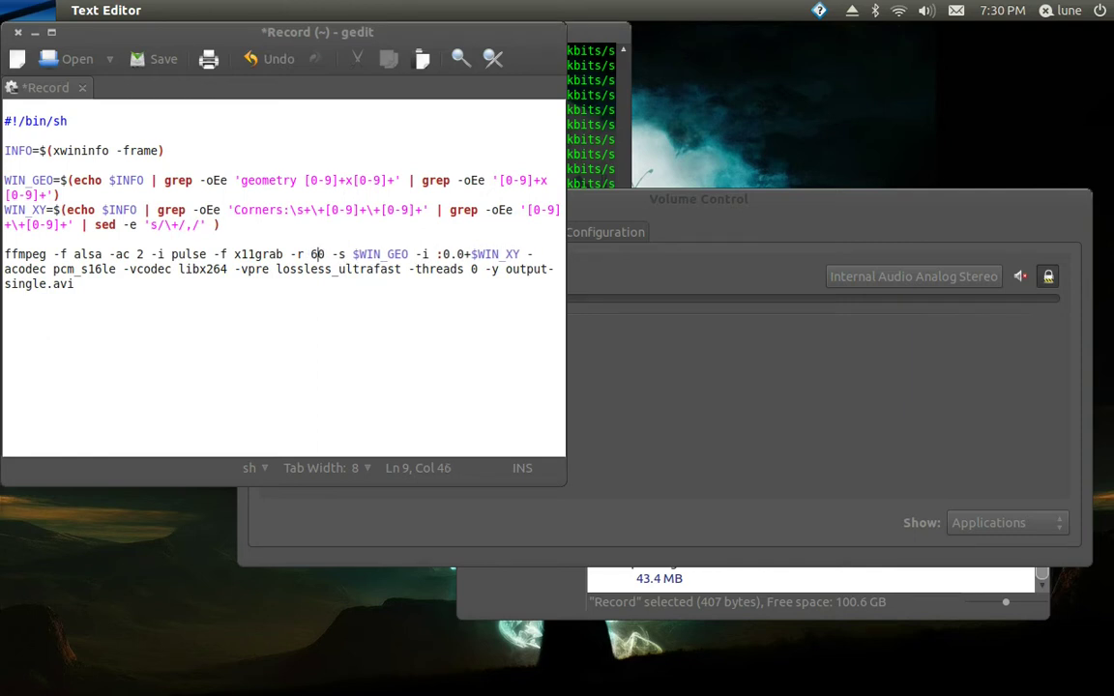
key(BackSpace)
text(3)
Close the Record script without saving and move the Volume Control window to uncover the file manager behind it
click(17, 35)
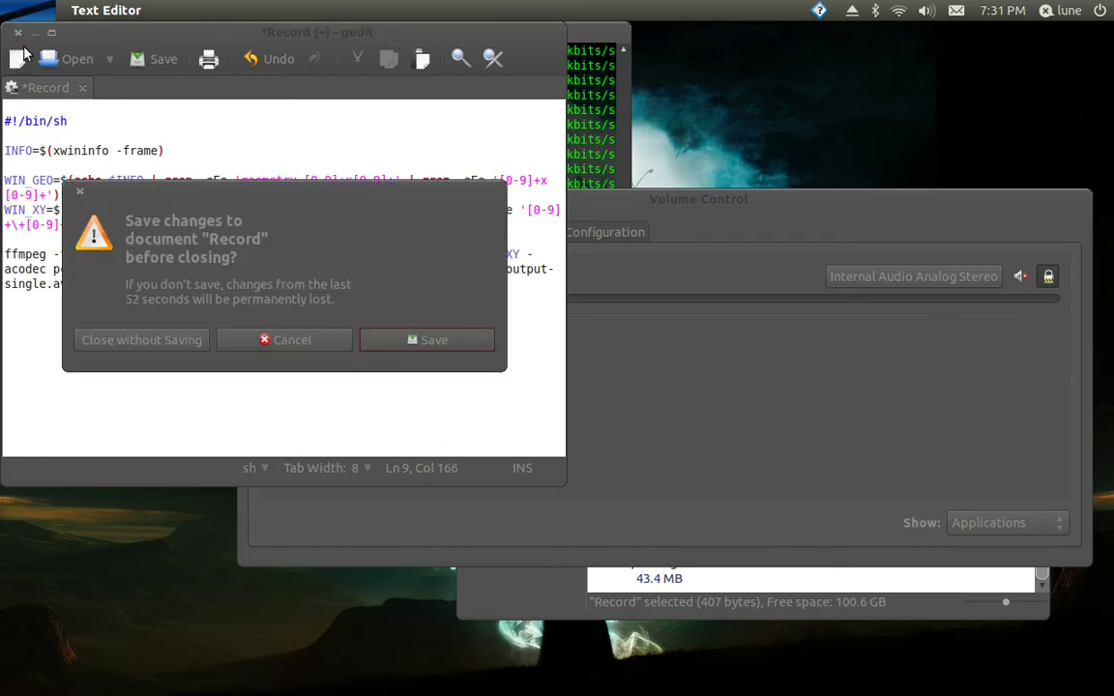
click(160, 341)
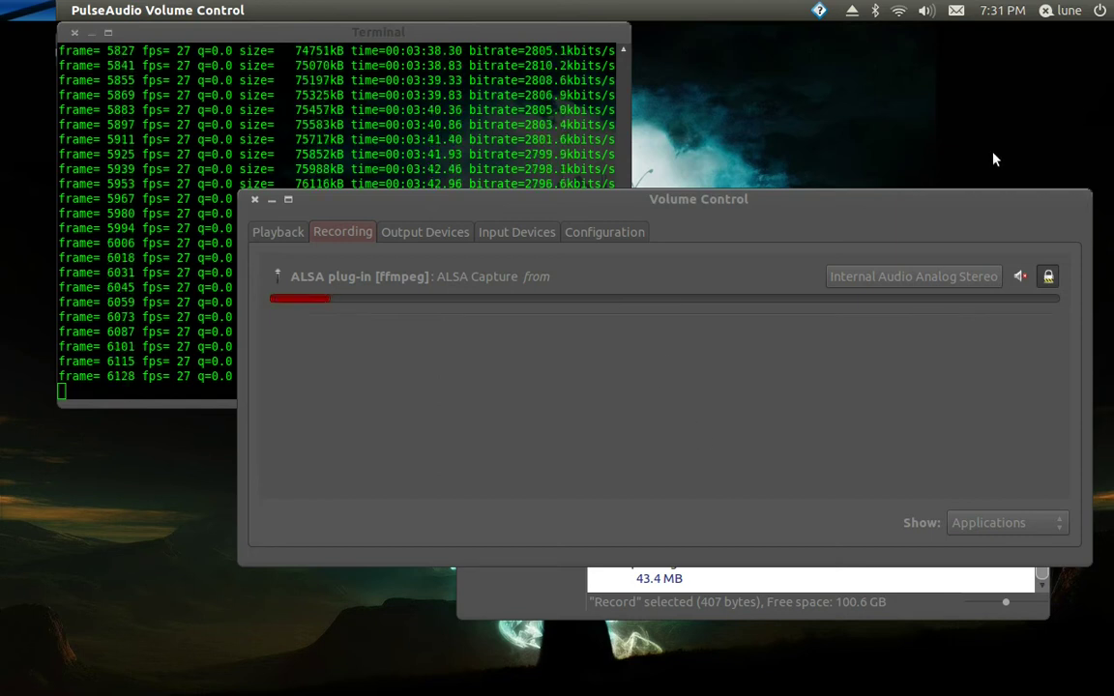
drag(1057, 209, 946, 178)
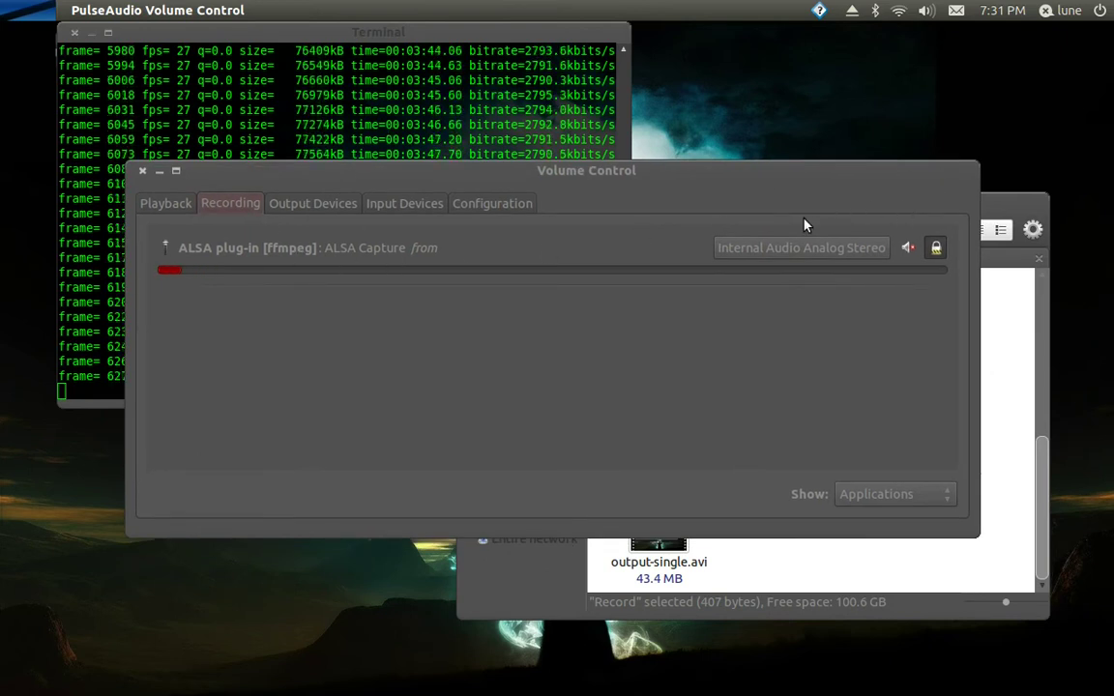
Search the desktop launcher for mugen, start mugen.exe, and move the game window clear of the recording source selector
key(super)
text(mugen)
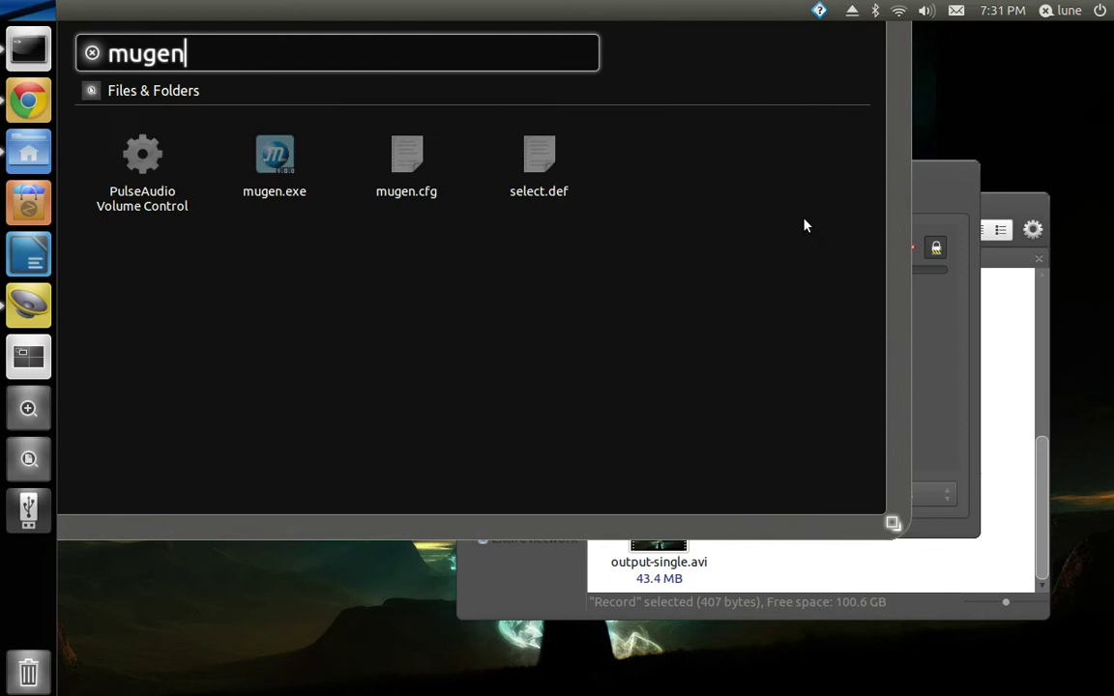
click(273, 186)
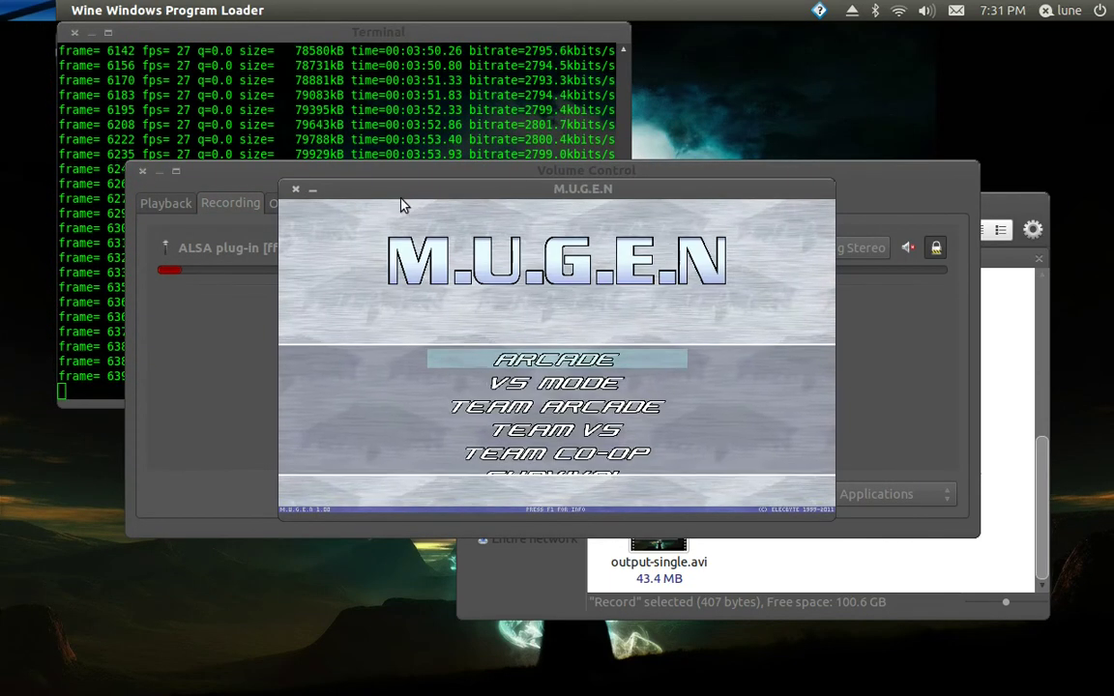
drag(360, 180, 540, 283)
Start an Arcade match in M.U.G.E.N with the character Zero
key(Return)
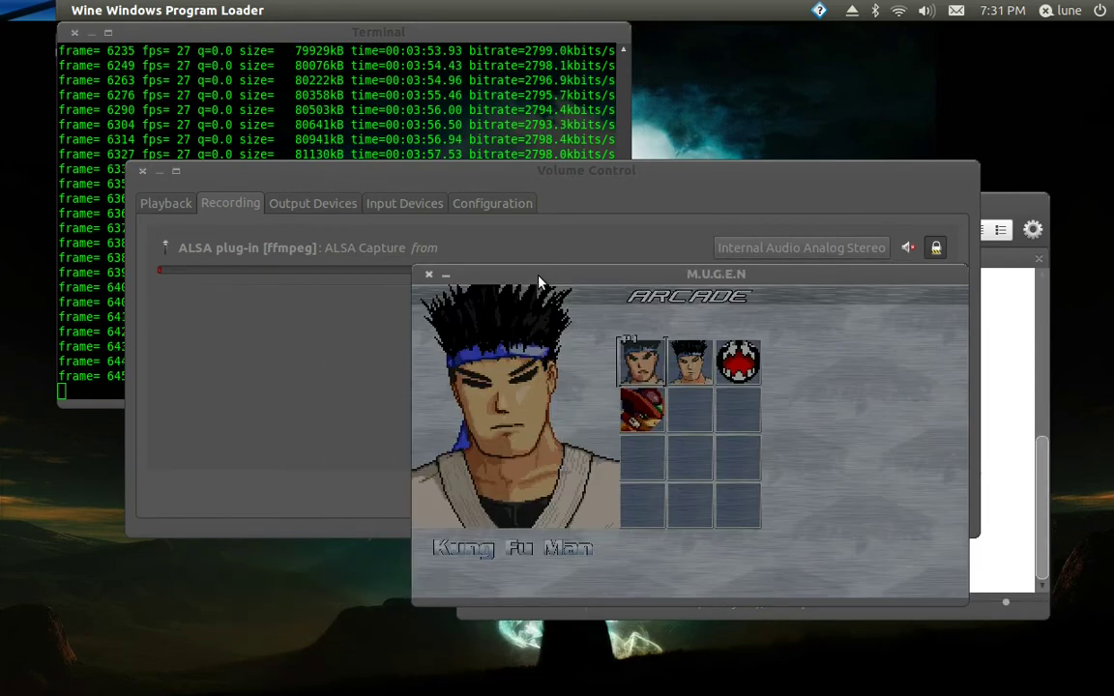
key(Down)
key(Left)
key(Down)
key(Return)
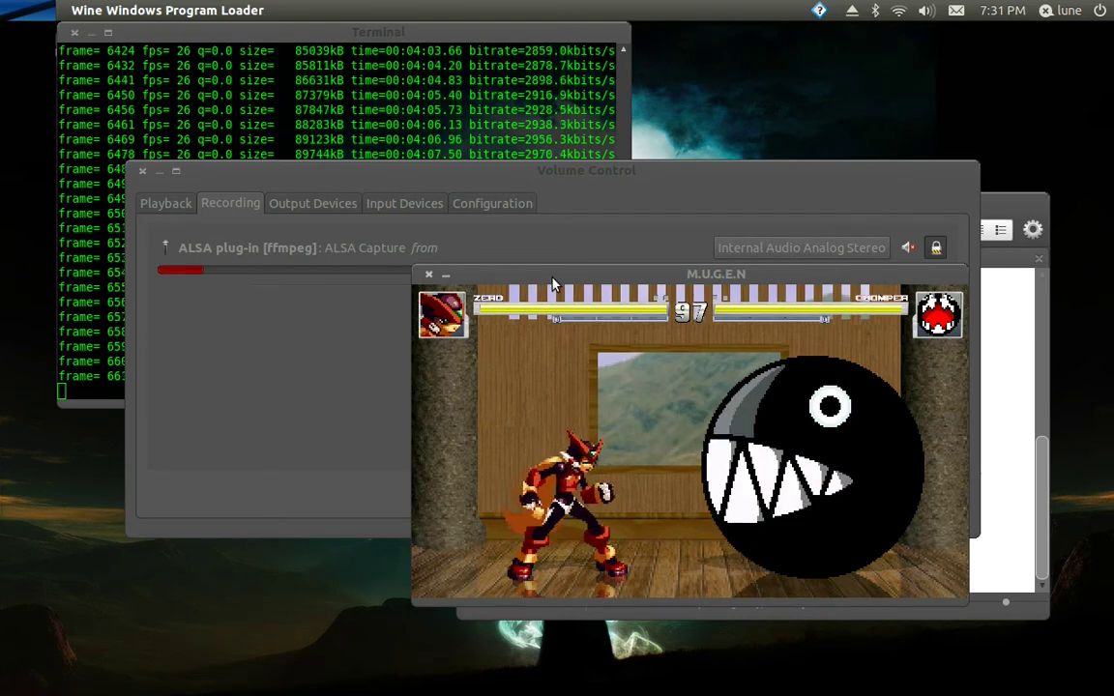
Leave the arcade match and start a training match with Zero against Kung Fu Man
key(Escape)
key(Up)
key(Up)
key(Up)
key(Up)
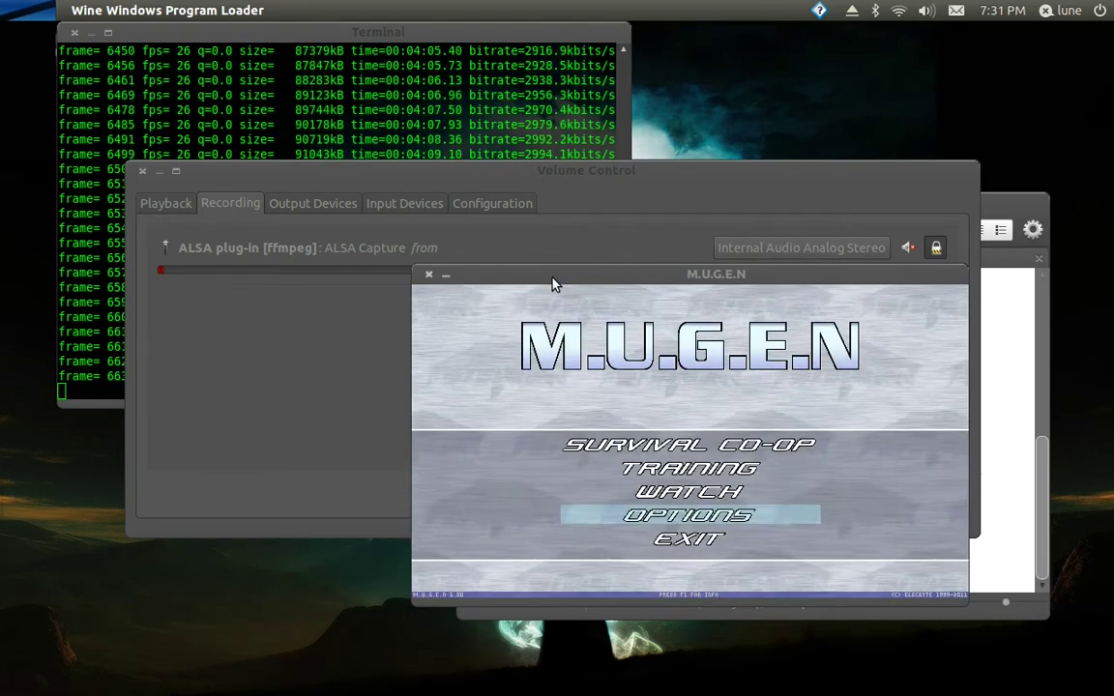
key(Return)
key(Return)
key(Return)
key(Return)
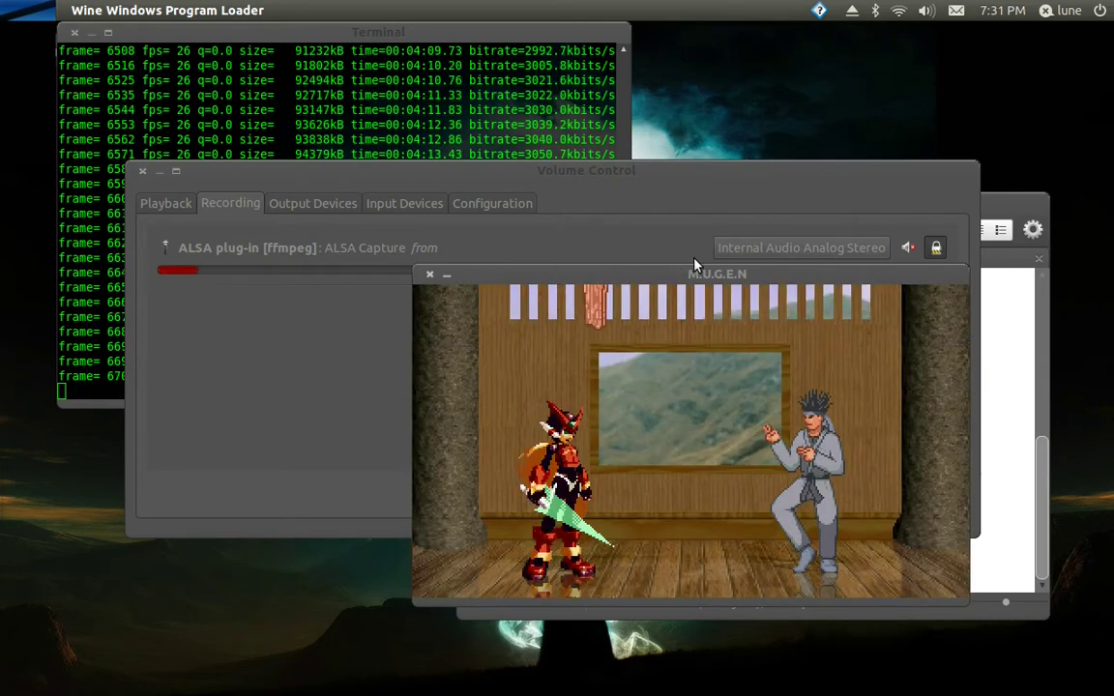
Check the Internal Audio profile options in PulseAudio Volume Control and return to the recording streams
click(671, 239)
click(513, 203)
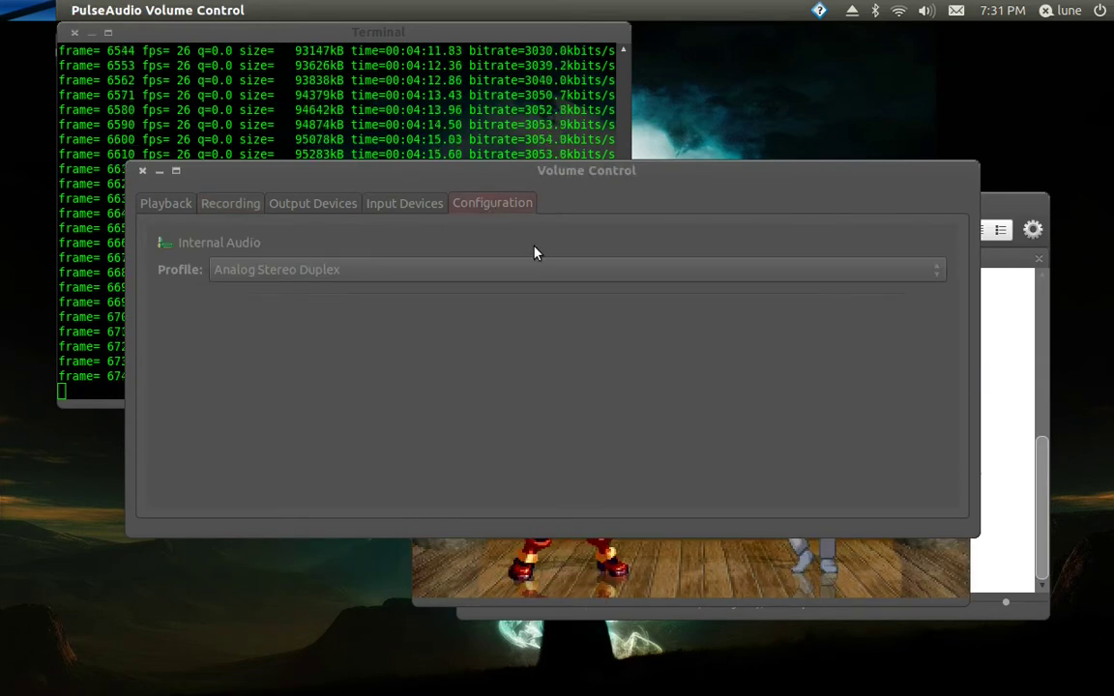
click(604, 269)
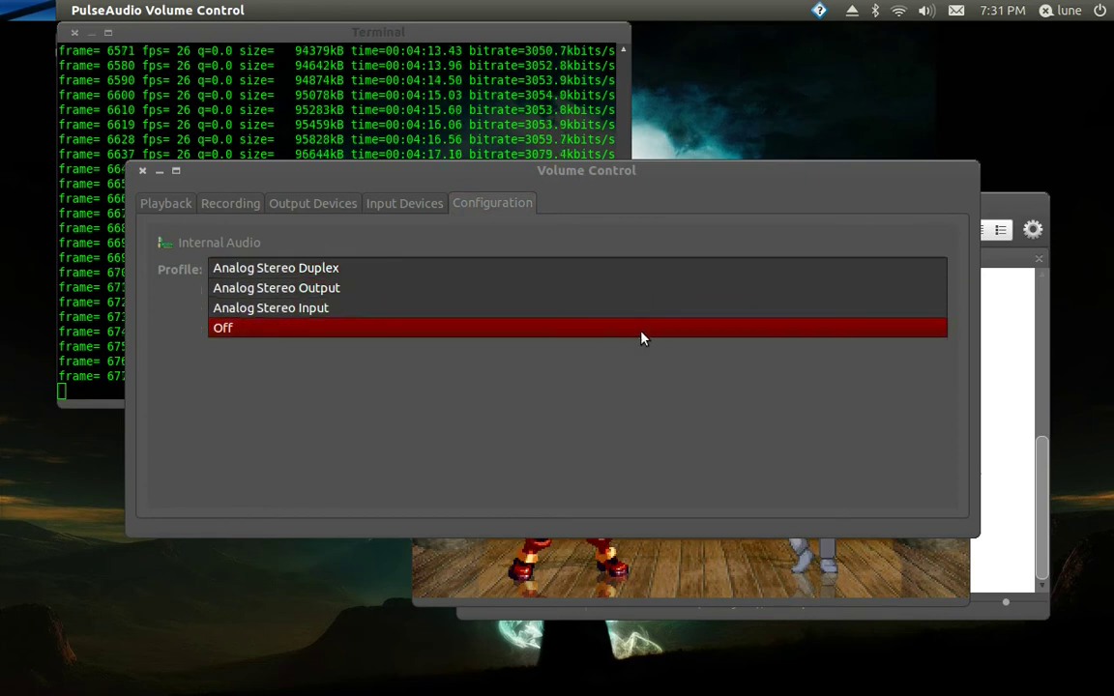
click(661, 203)
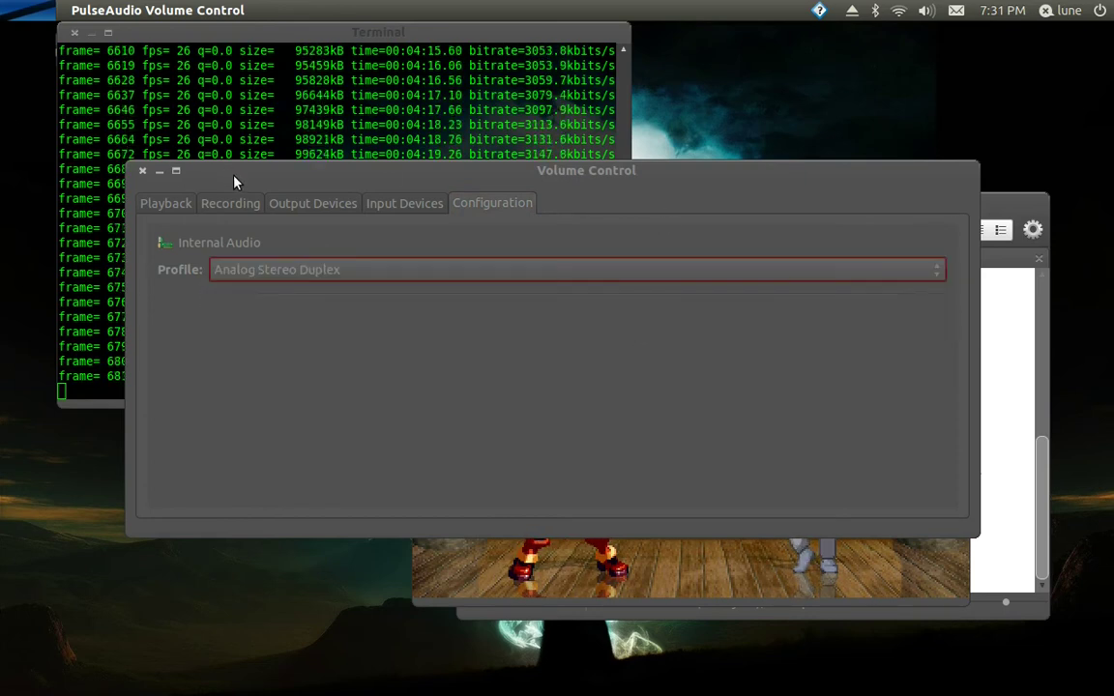
click(230, 203)
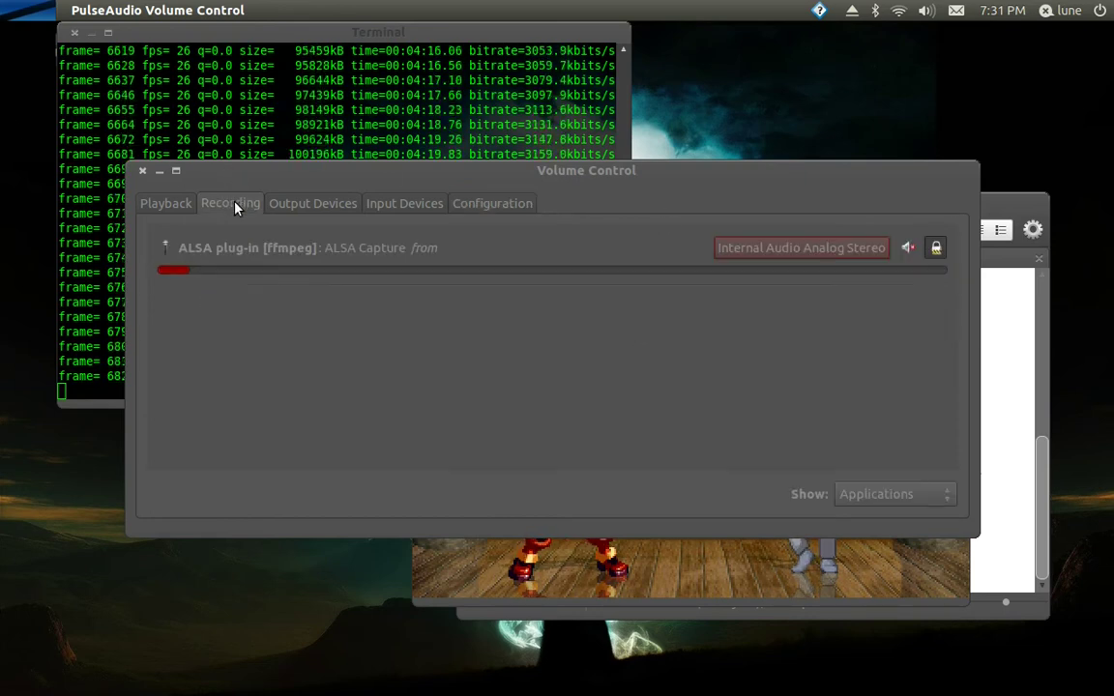
Try Monitor of Internal Audio Analog Stereo as the ffmpeg recording source and switch back to Internal Audio Analog Stereo
click(821, 250)
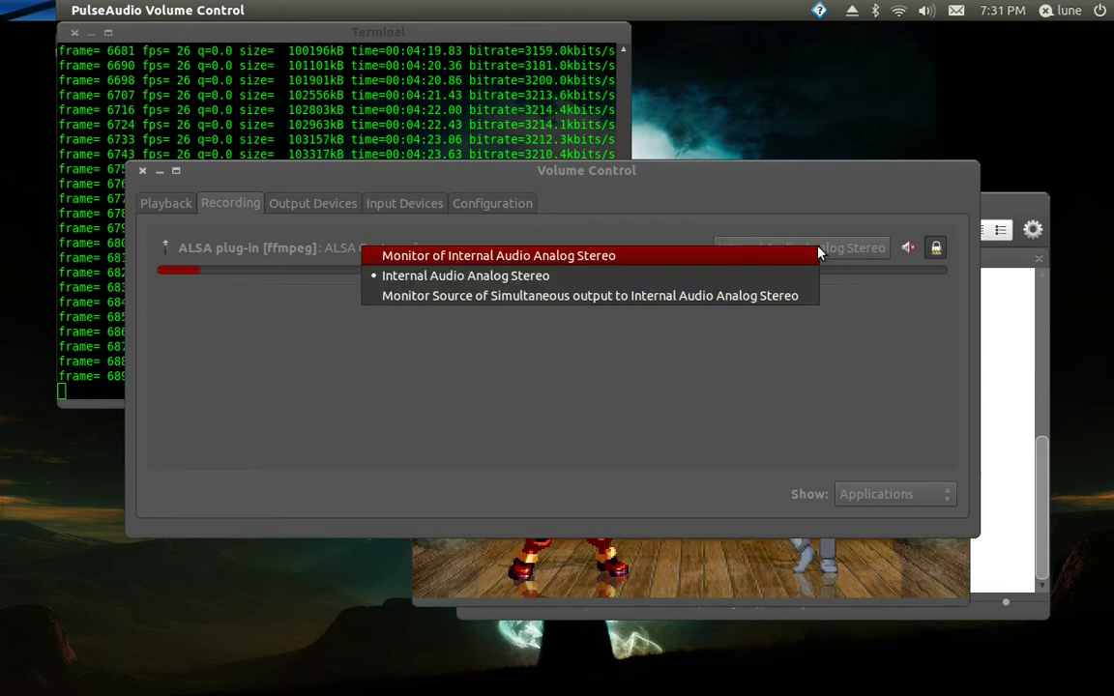
click(726, 265)
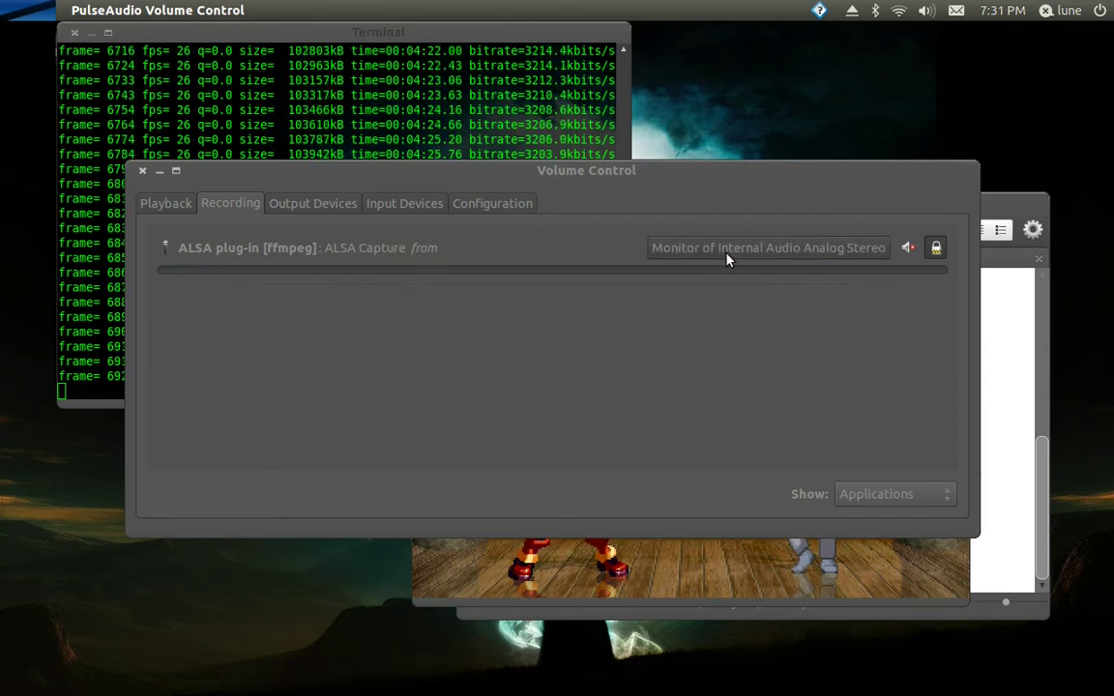
click(727, 258)
click(724, 282)
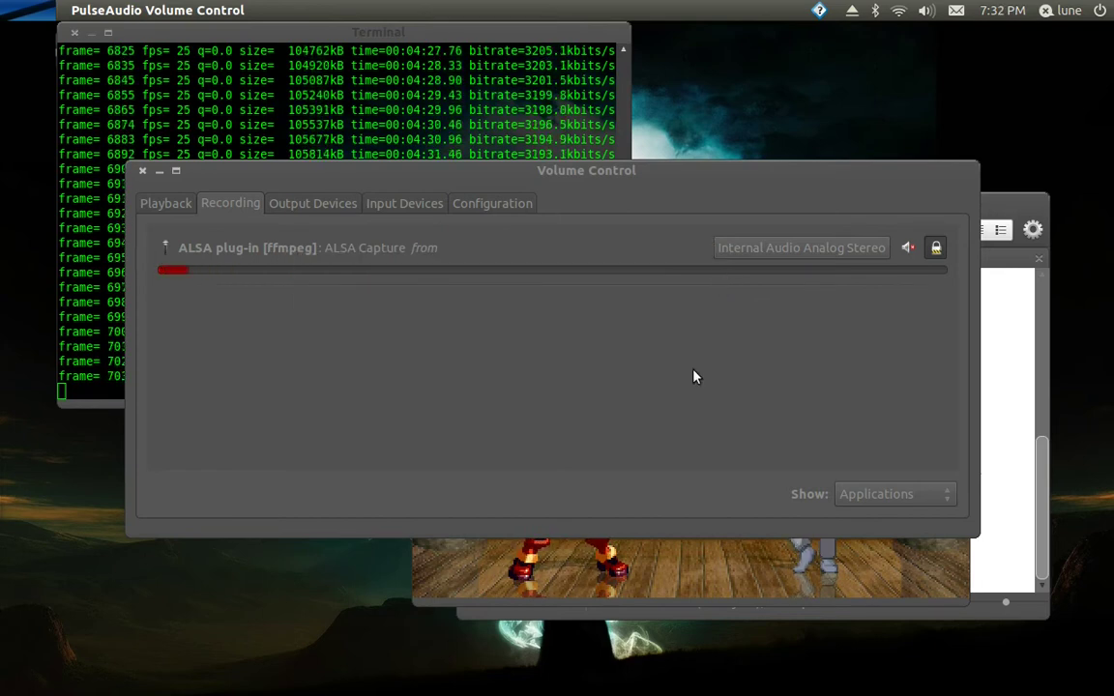
Return to the M.U.G.E.N match, move Zero up to Kung Fu Man, and dismiss the desktop launcher search
click(710, 548)
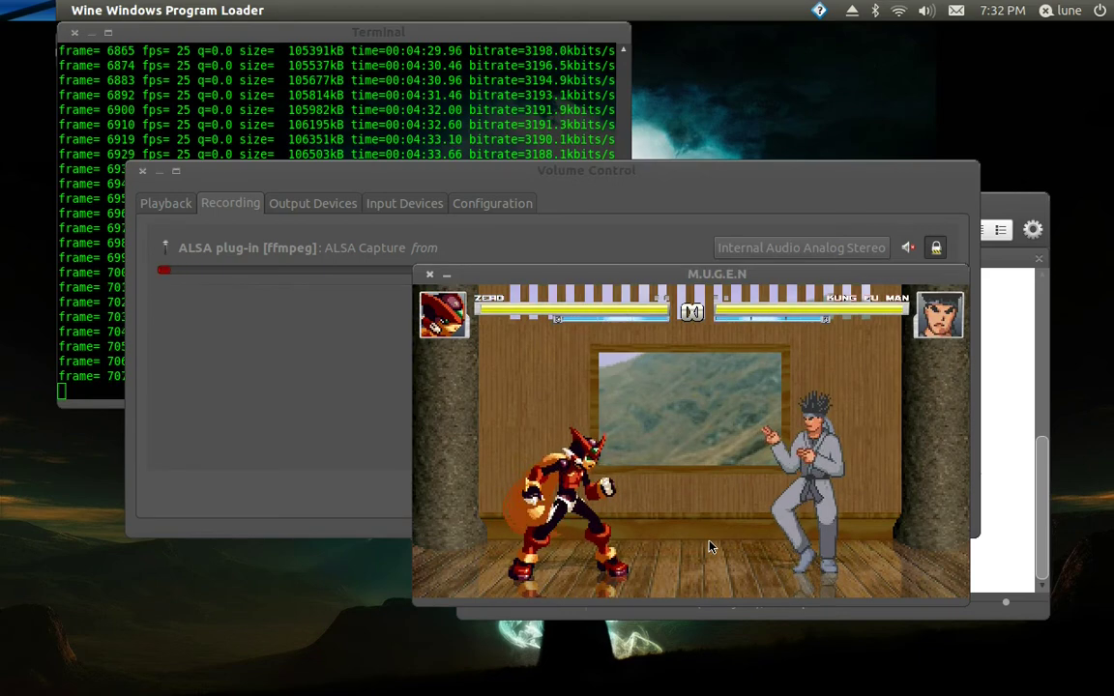
key(Up)
key(z)
key(super)
text(z)
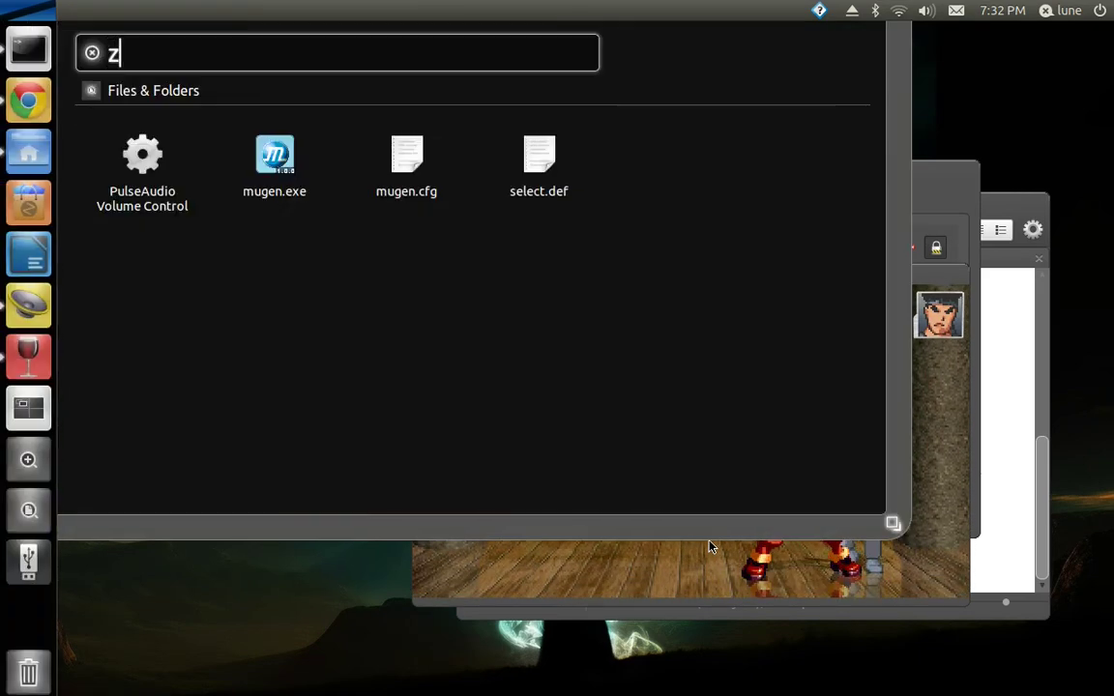
key(Escape)
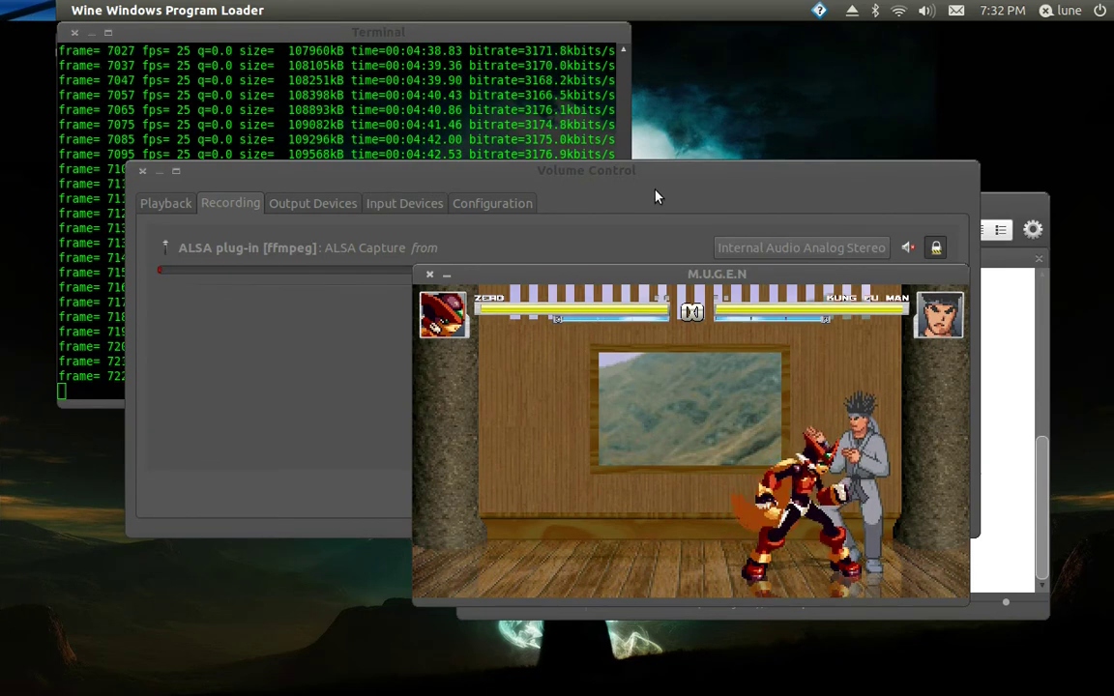
View the PulseAudio applet's options, and search the Software Center for pulse
click(820, 11)
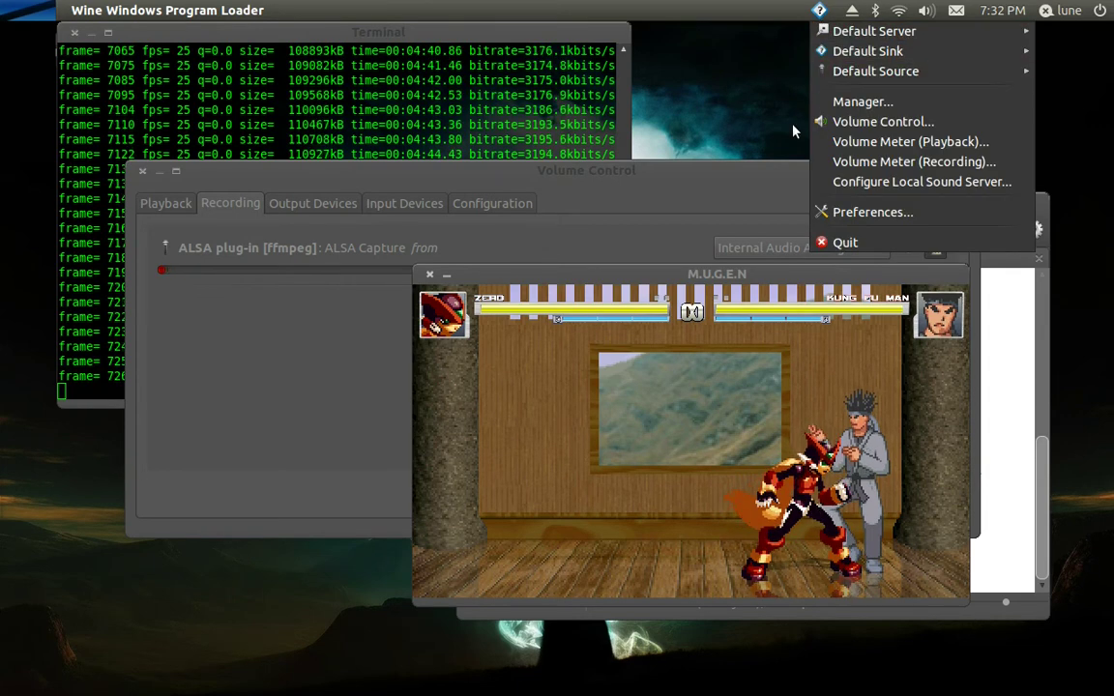
click(597, 204)
mouse_move(3, 8)
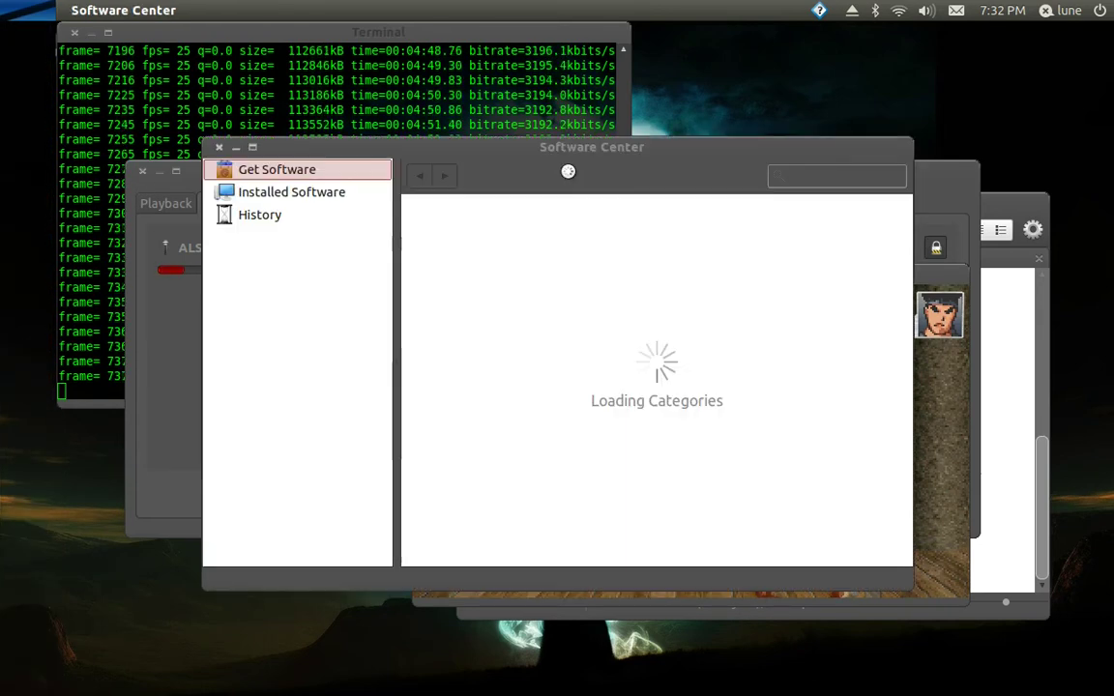
drag(680, 164, 367, 410)
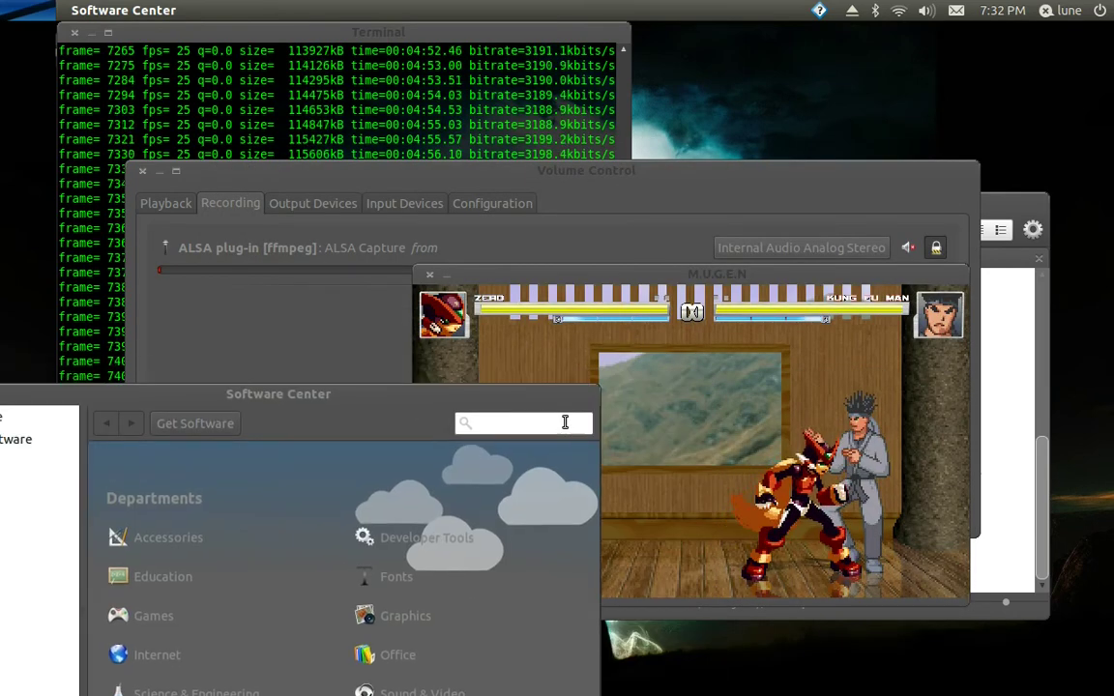
click(564, 423)
text(pulse)
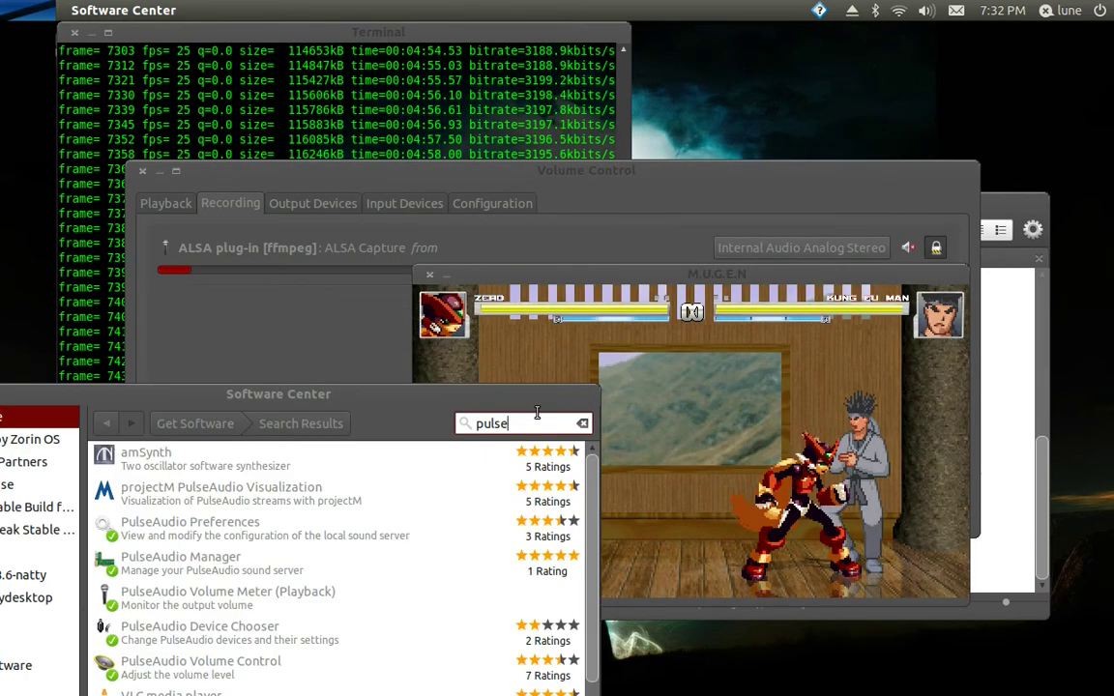
drag(448, 393, 617, 278)
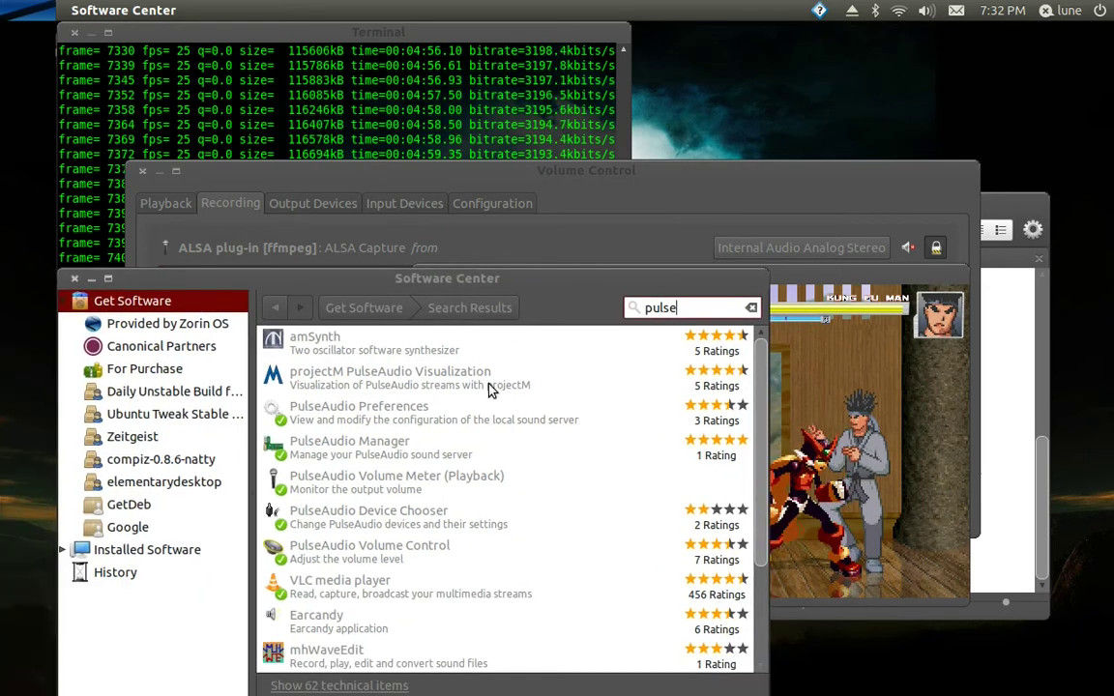
Examine the PulseAudio Manager, Device Chooser and Volume Control entries, and close the Software Center
click(426, 445)
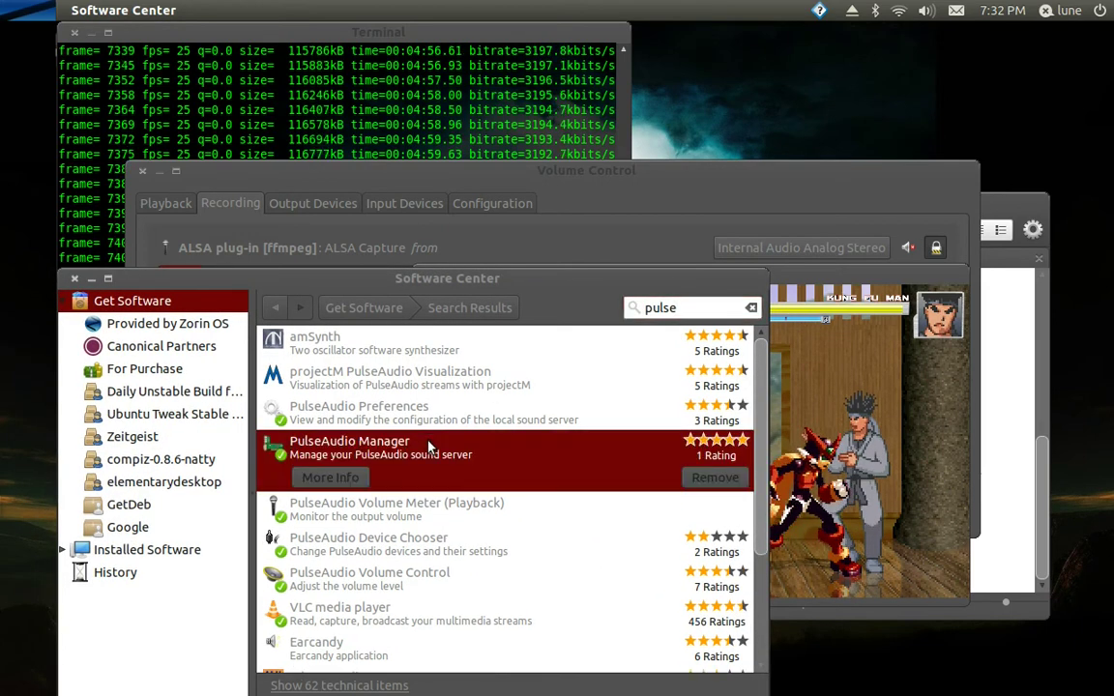
click(447, 559)
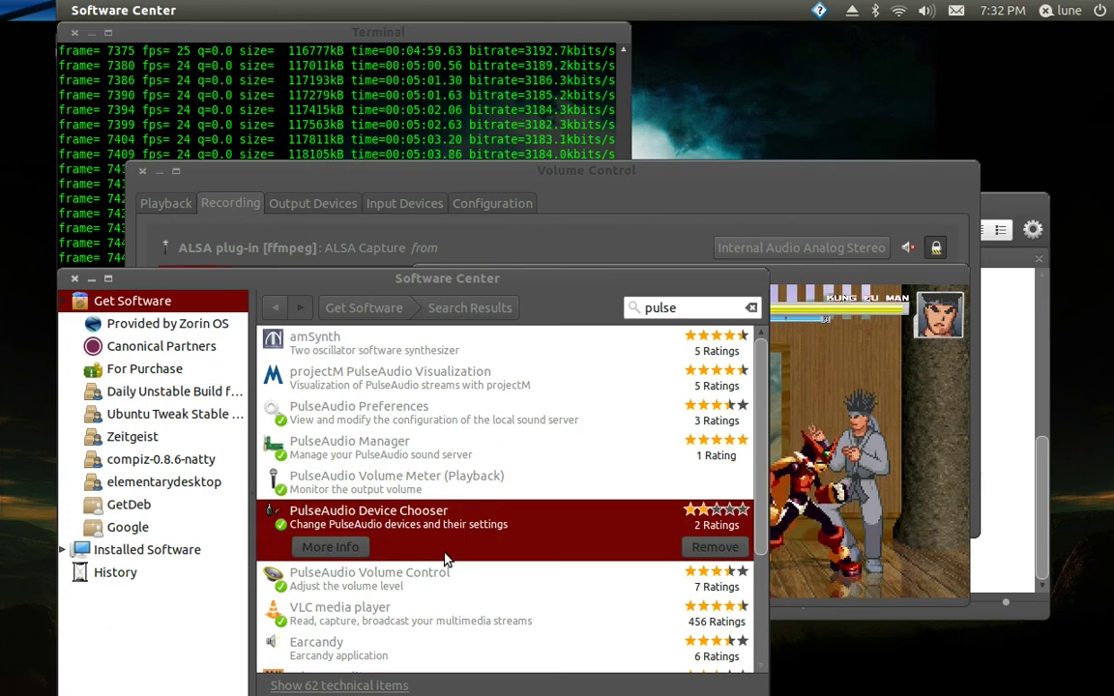
click(447, 578)
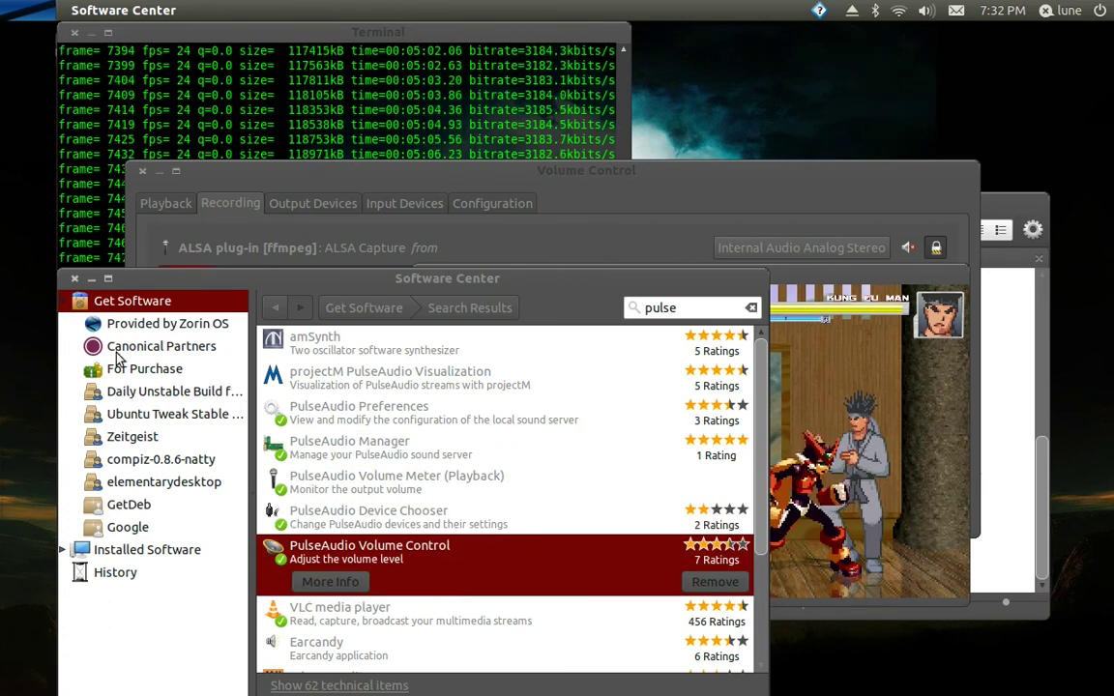
click(74, 278)
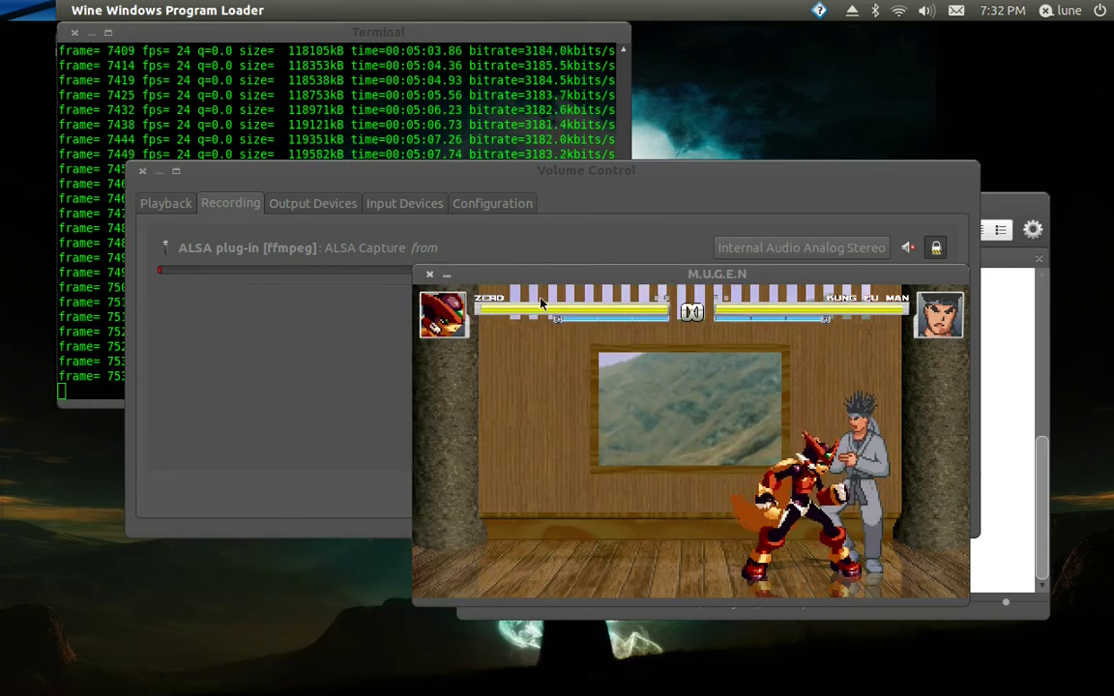
Open the local sound server configuration and review its Network Server, Multicast/RTP and Simultaneous Output settings
click(819, 10)
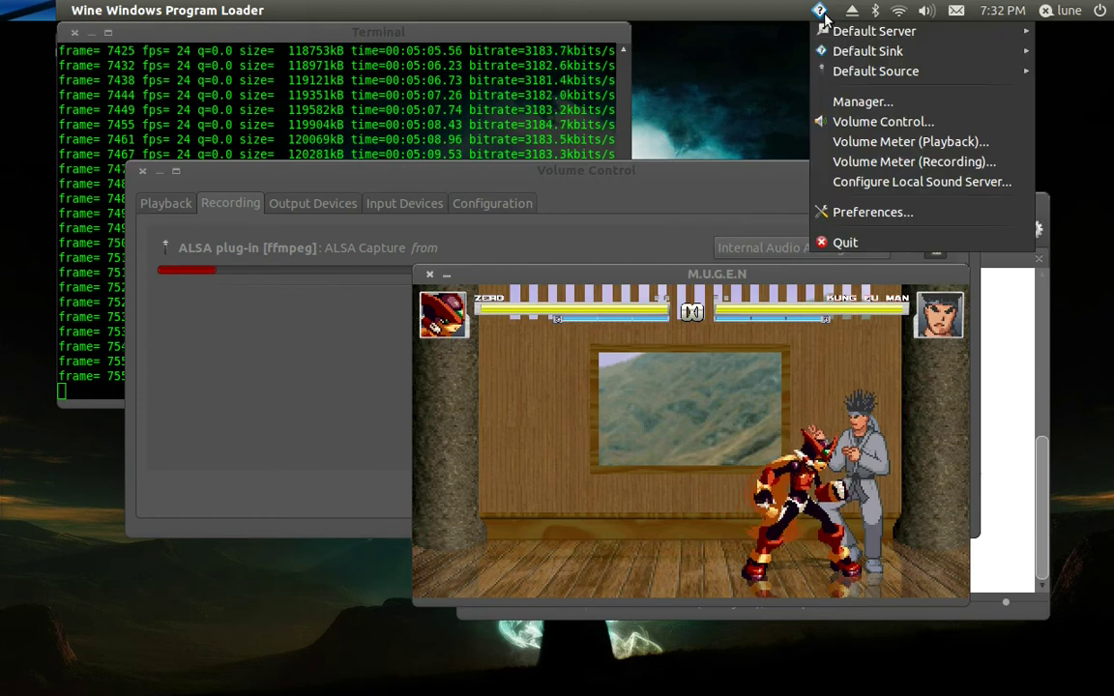
click(901, 182)
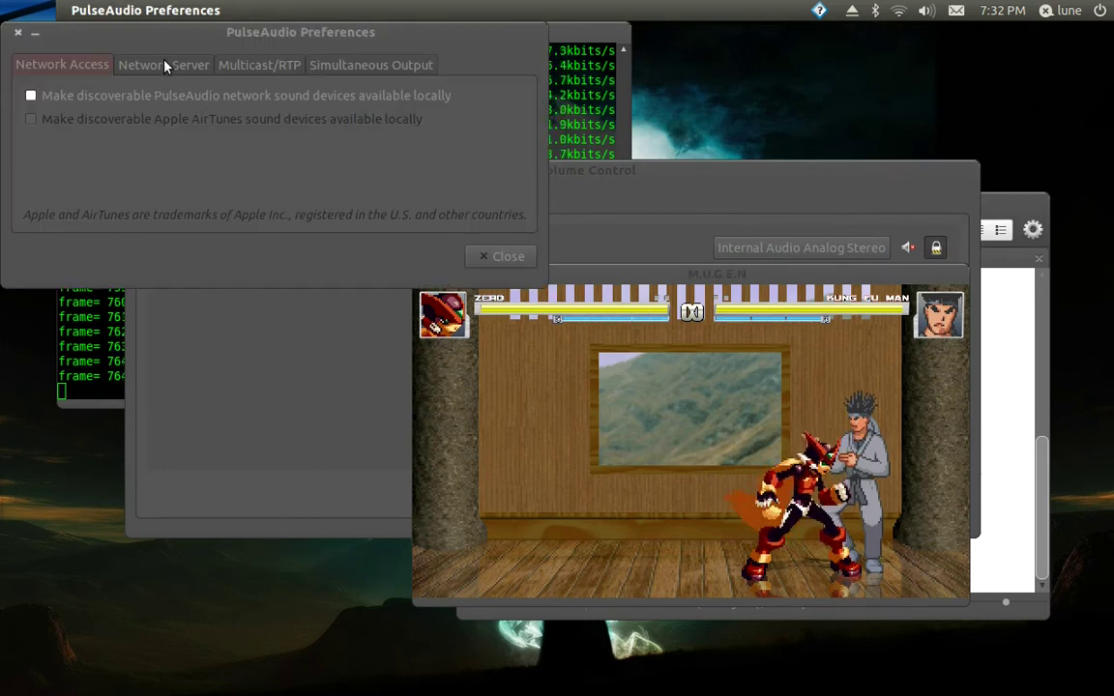
click(190, 64)
click(253, 65)
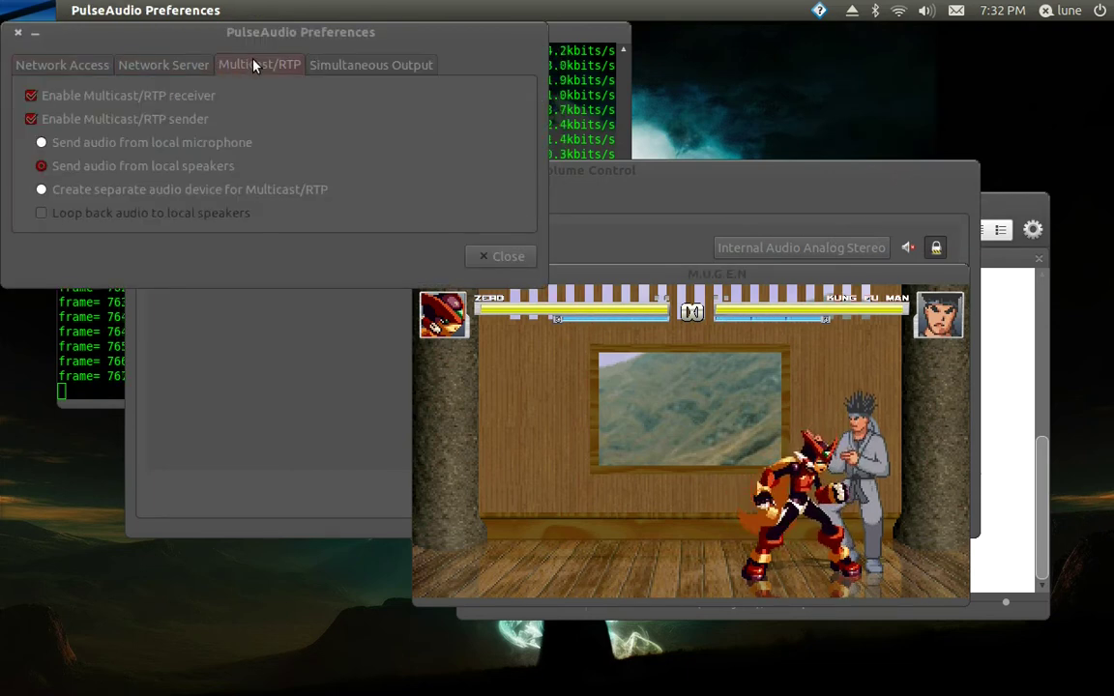
click(189, 118)
click(173, 95)
click(342, 68)
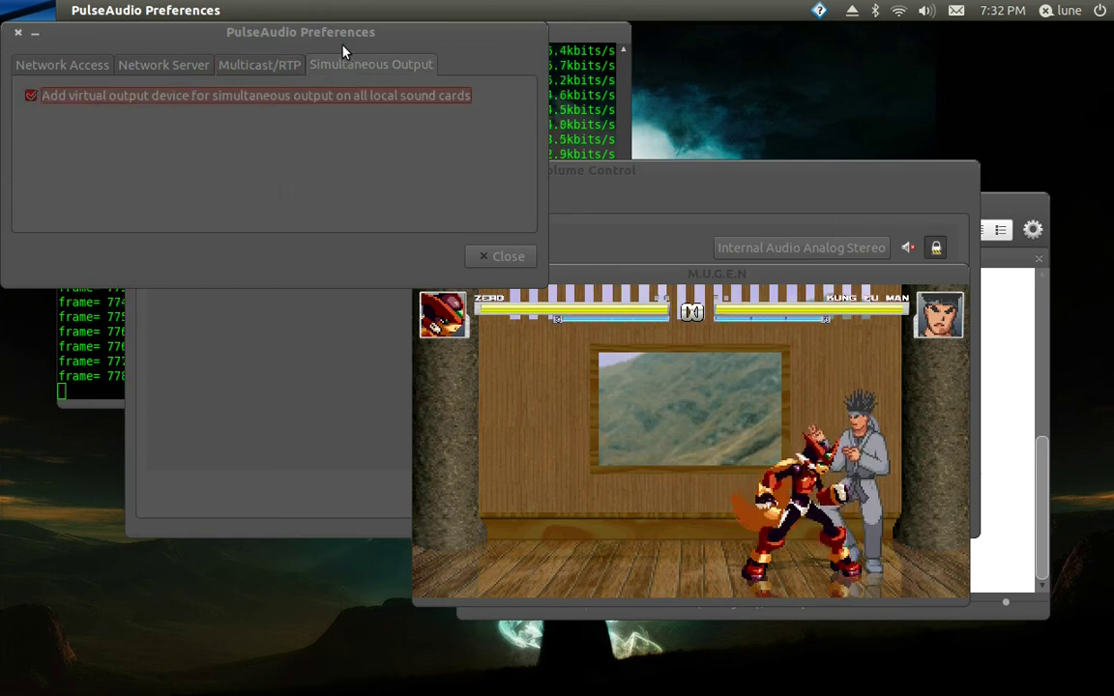
drag(303, 34, 481, 392)
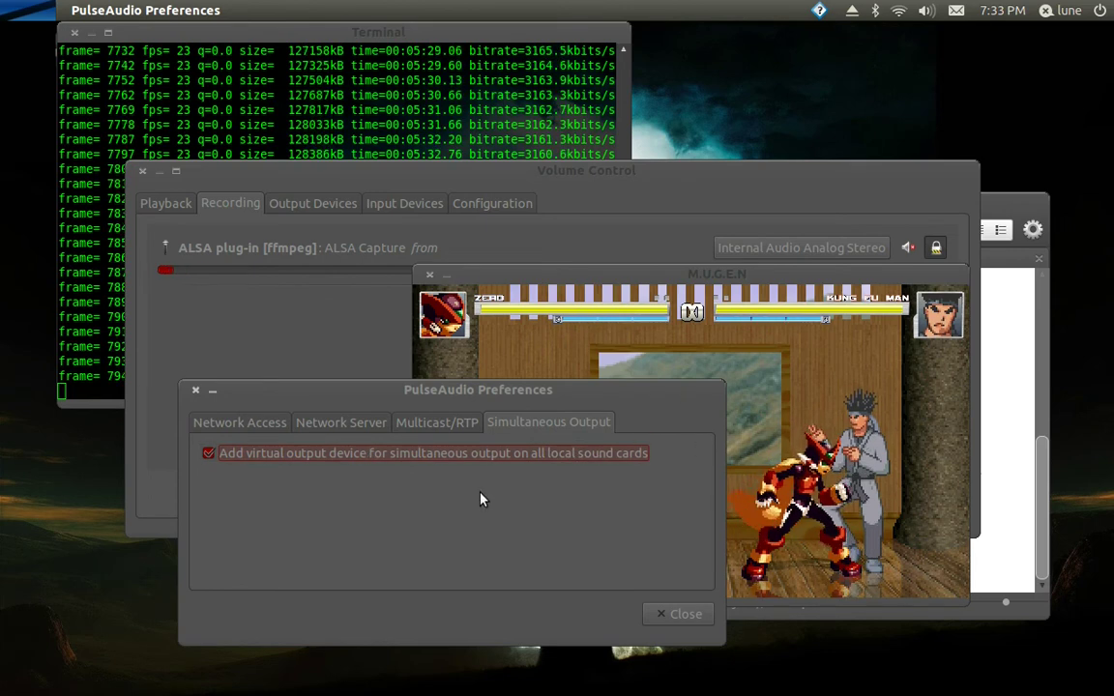
Close the sound server preferences, search the desktop launcher for "aud", and return to Volume Control
click(196, 391)
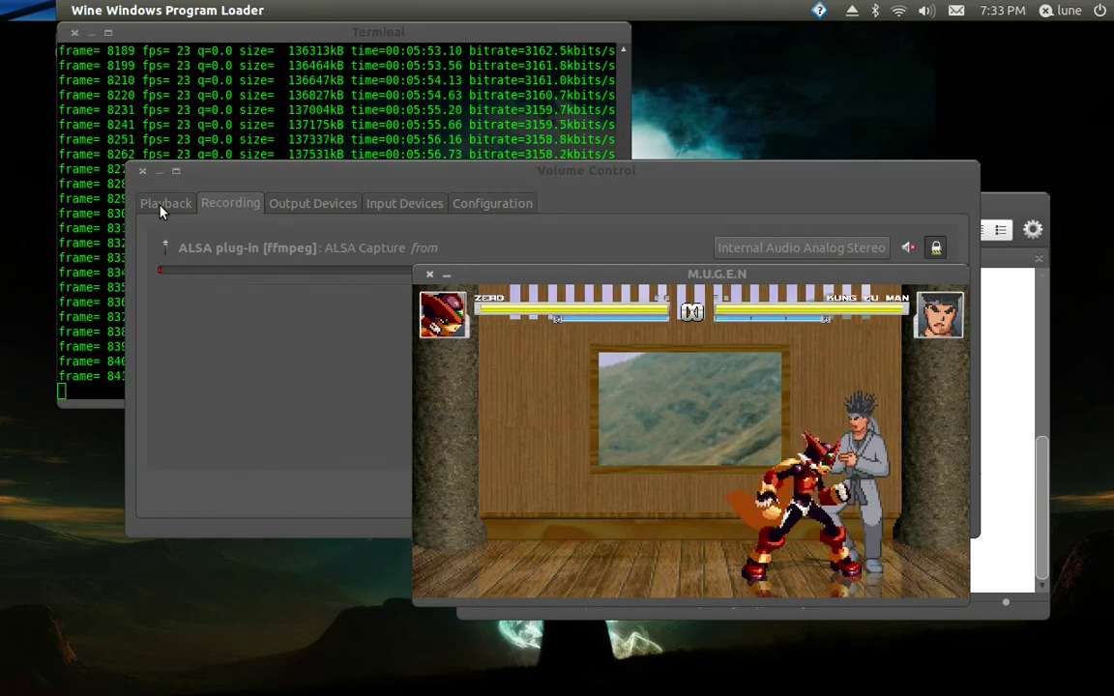
key(super)
text(aud)
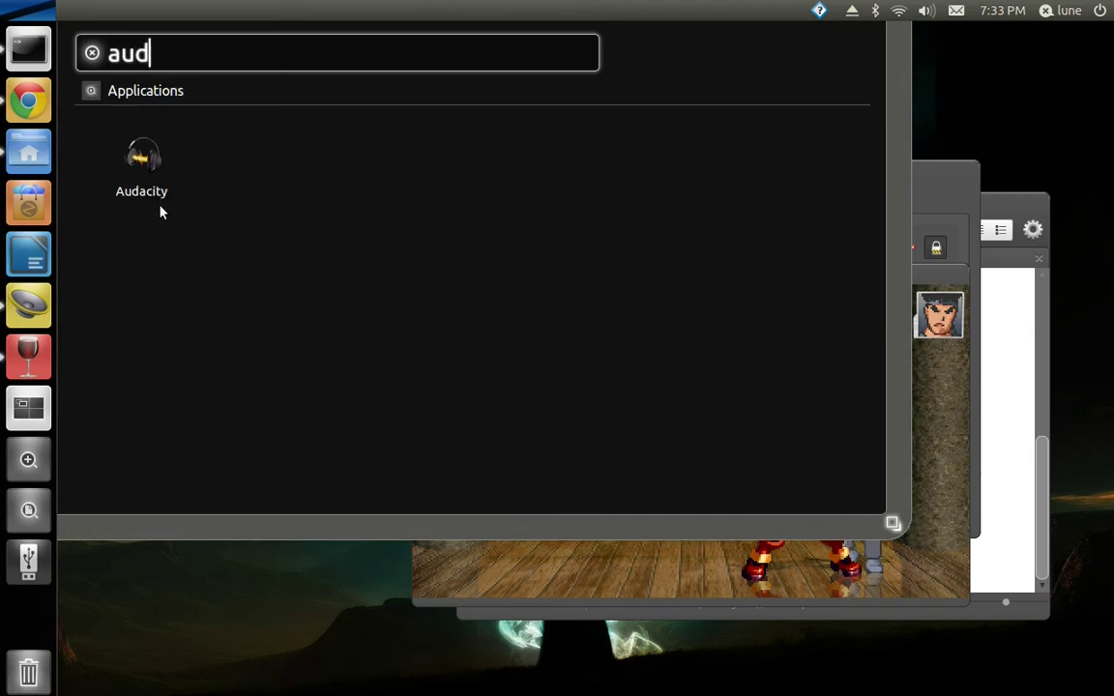
click(962, 197)
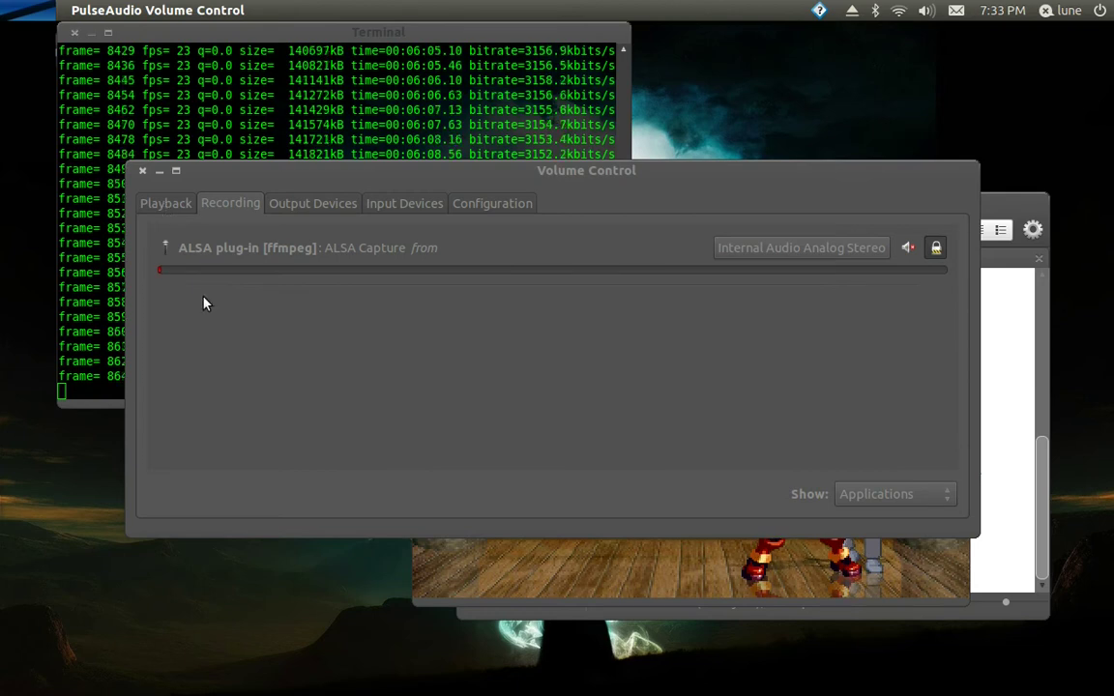
Return to the M.U.G.E.N match, raise the system volume by four steps, and lower it by two
click(722, 598)
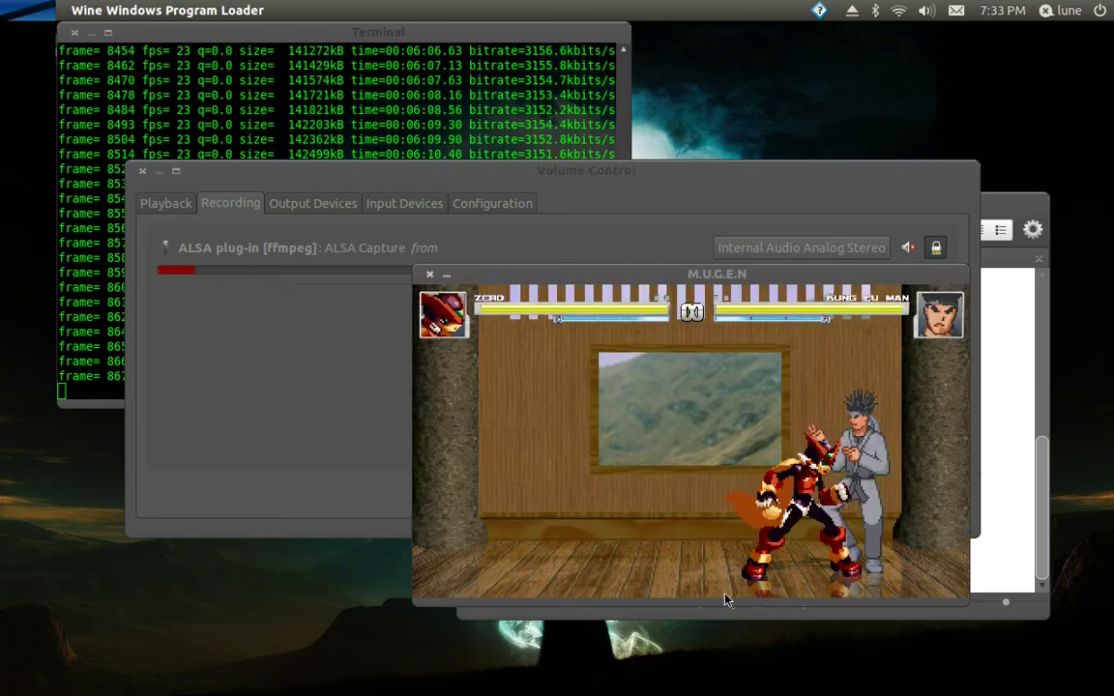
key(XF86AudioRaiseVolume)
key(XF86AudioRaiseVolume)
key(XF86AudioRaiseVolume)
key(XF86AudioRaiseVolume)
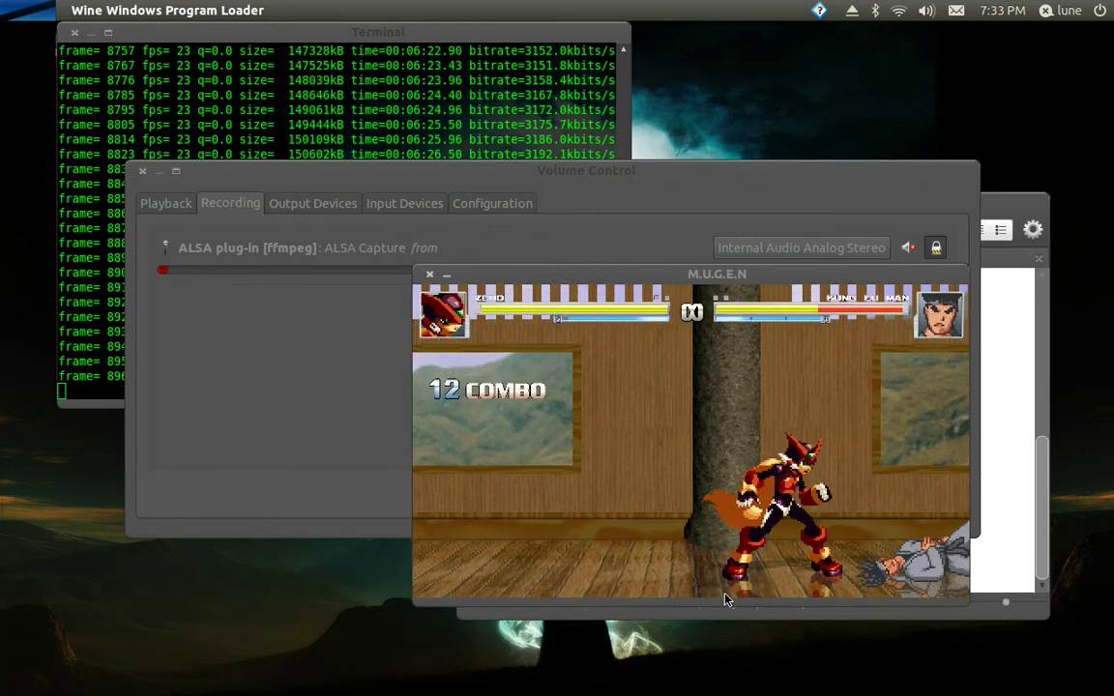
key(XF86AudioLowerVolume)
key(XF86AudioLowerVolume)
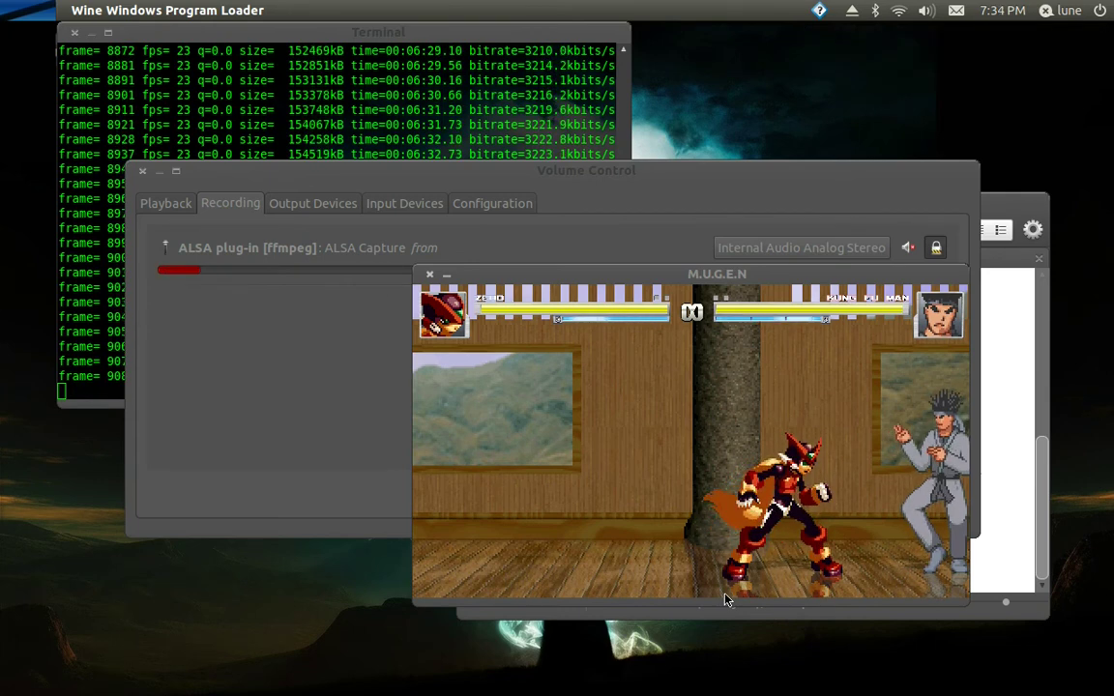
Route the wine-preloader playback stream to Internal Audio Analog Stereo in Volume Control
click(227, 308)
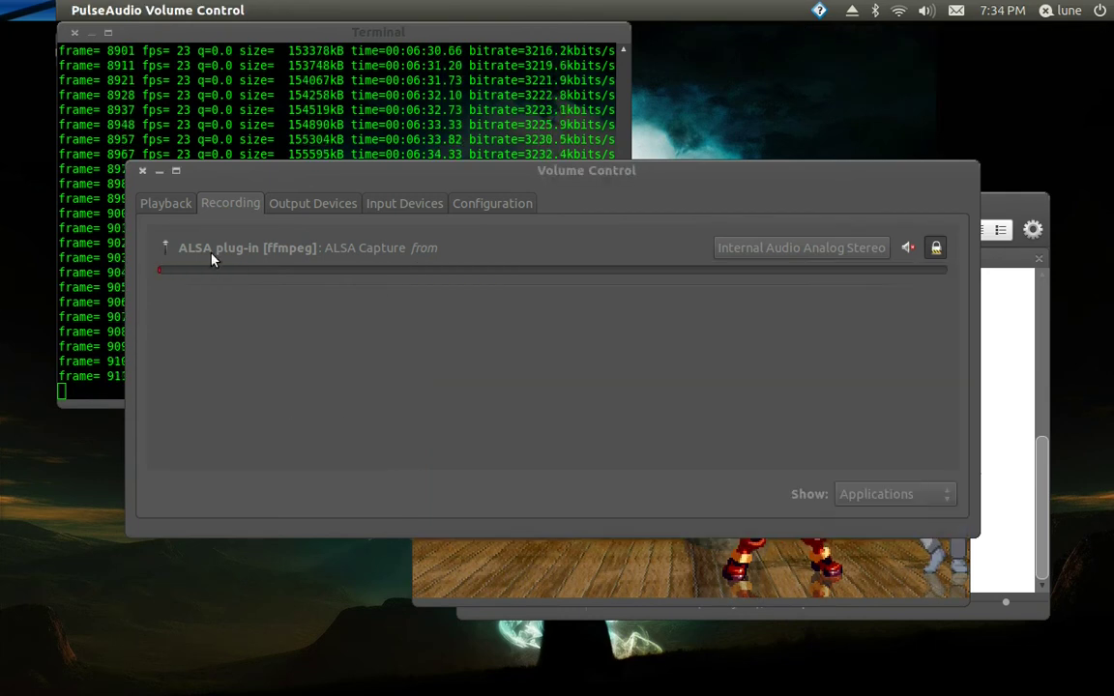
click(166, 205)
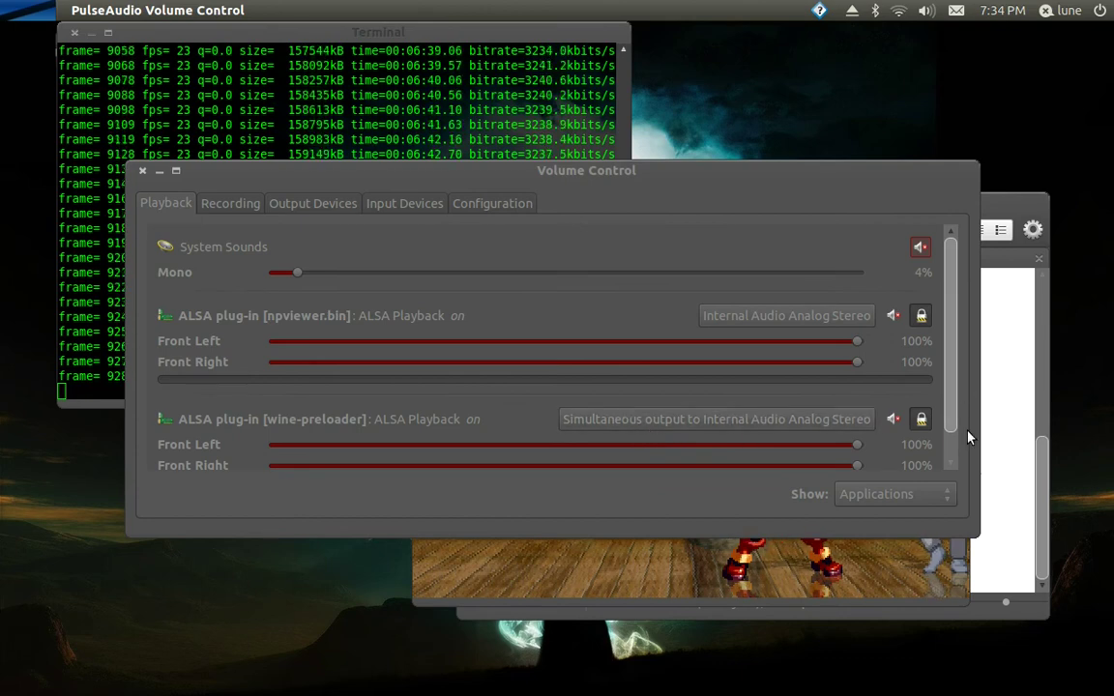
scroll(948, 418, down, 1)
click(790, 390)
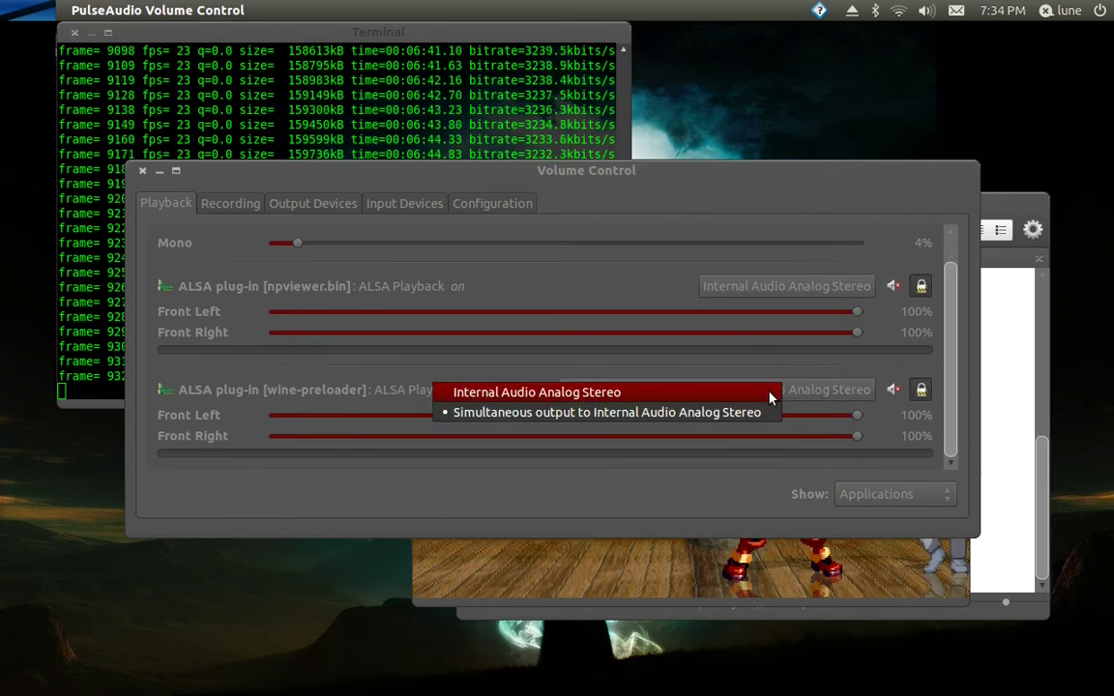
click(771, 393)
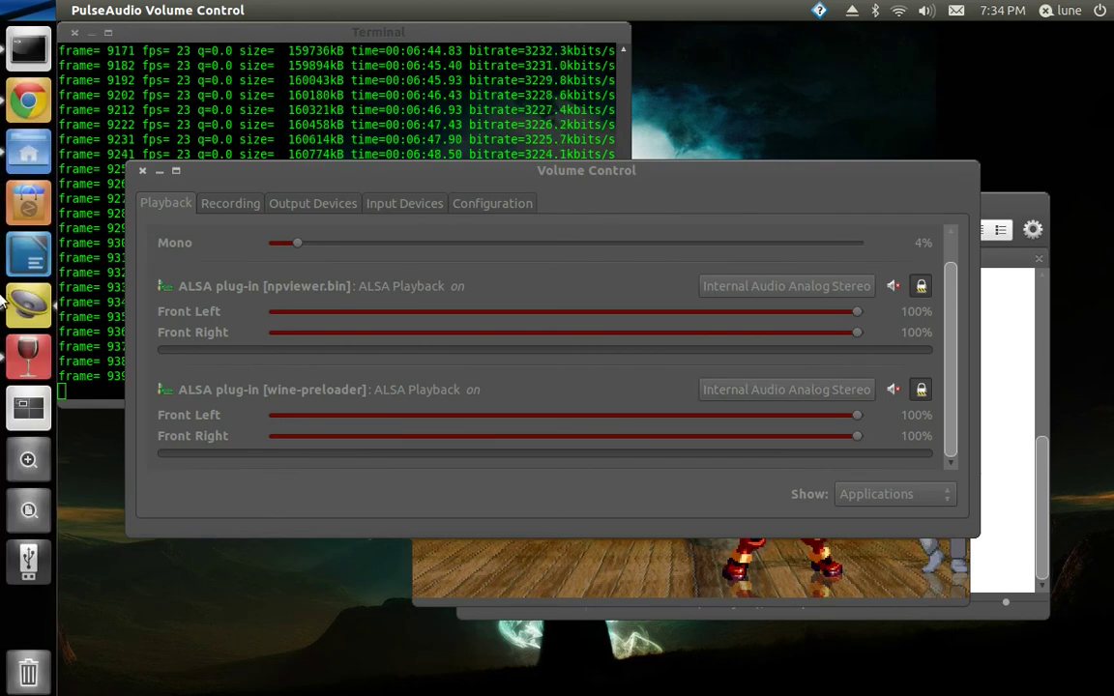
Check the local sound server's Simultaneous Output setting, and route wine-preloader playback to Simultaneous output to Internal Audio Analog Stereo
click(819, 11)
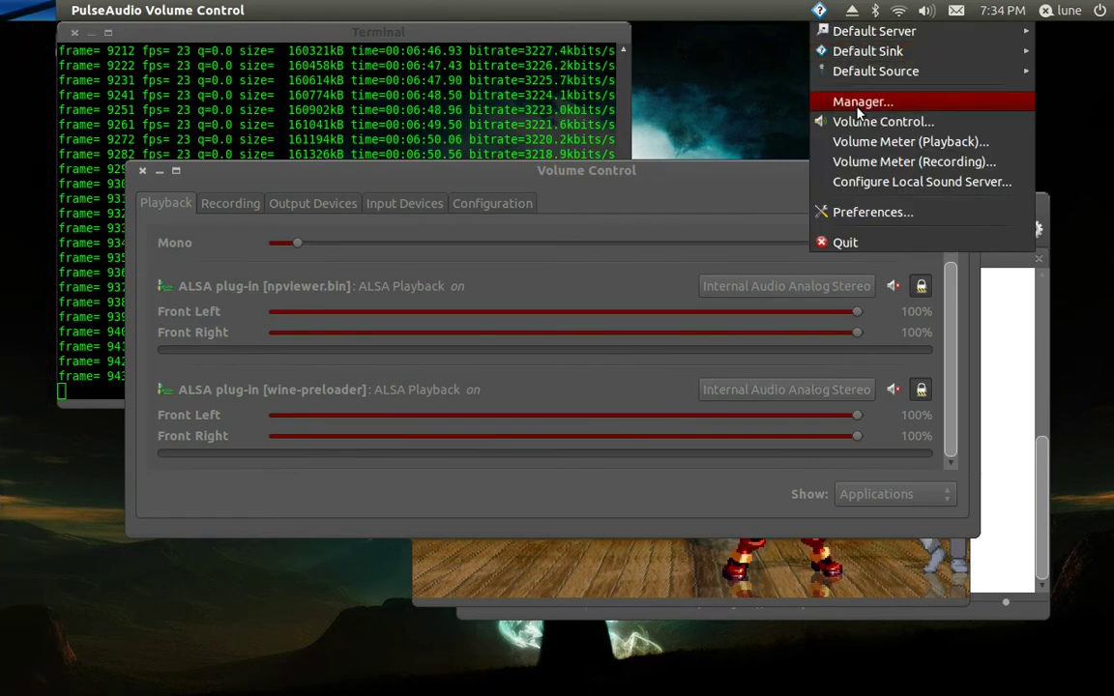
click(914, 182)
click(358, 64)
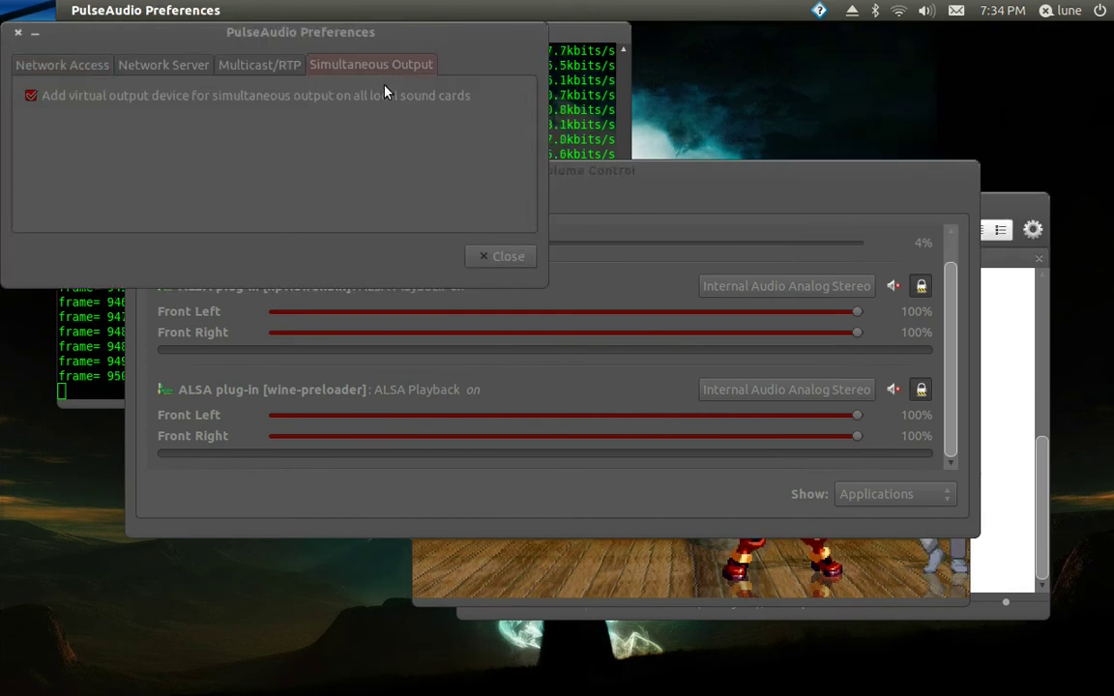
click(14, 32)
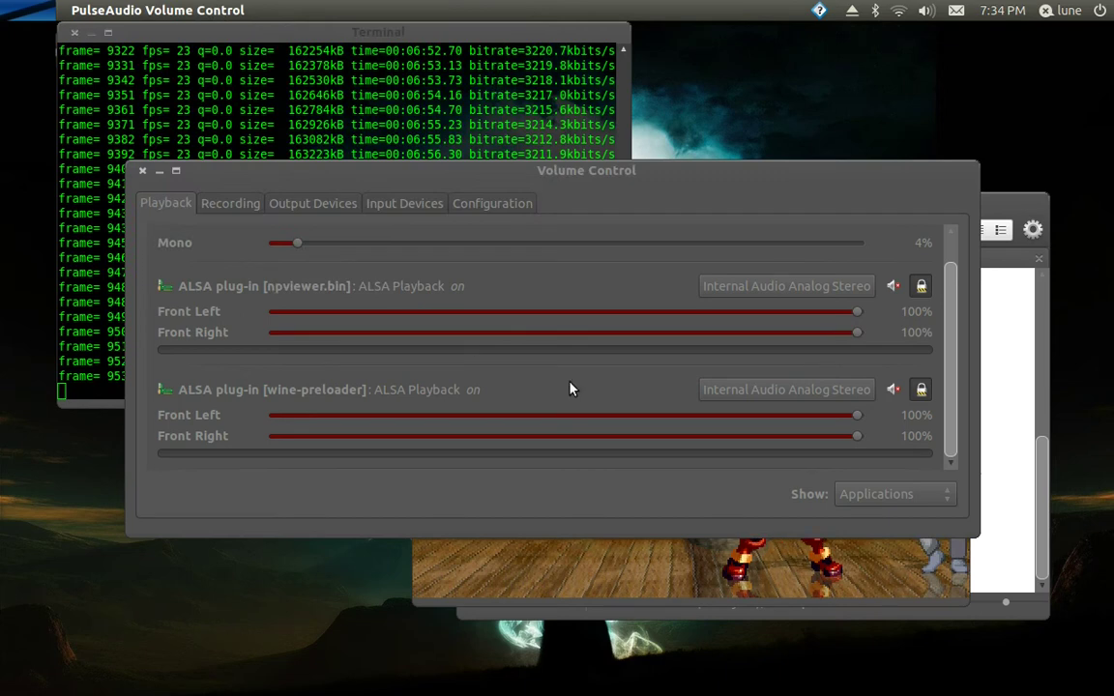
click(758, 392)
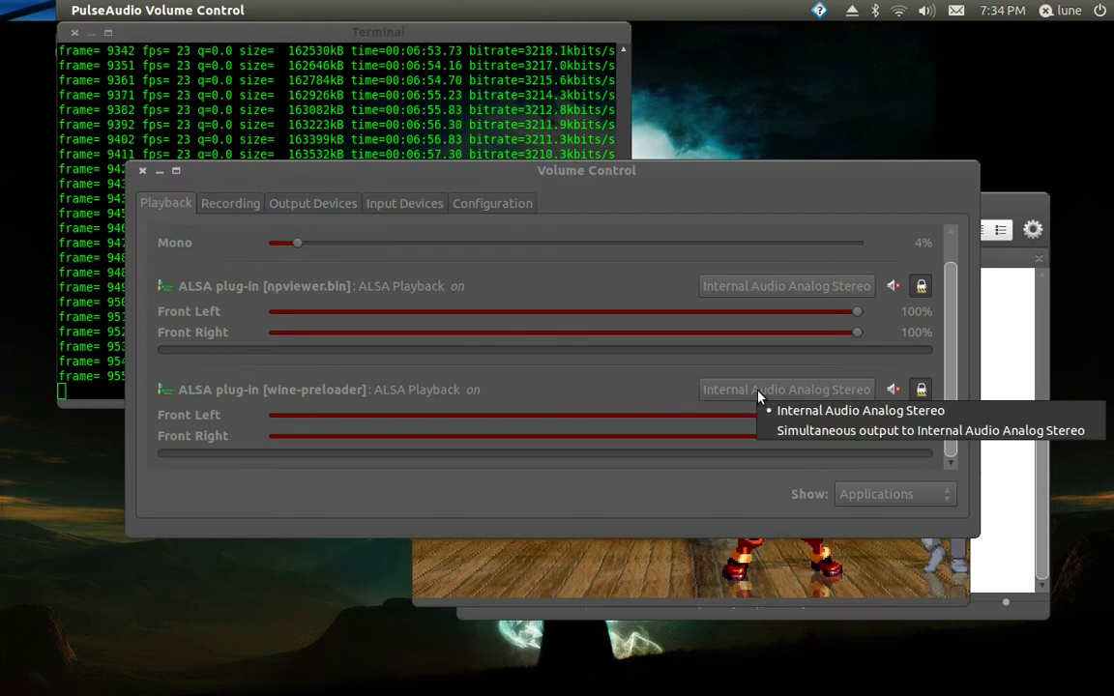
click(805, 431)
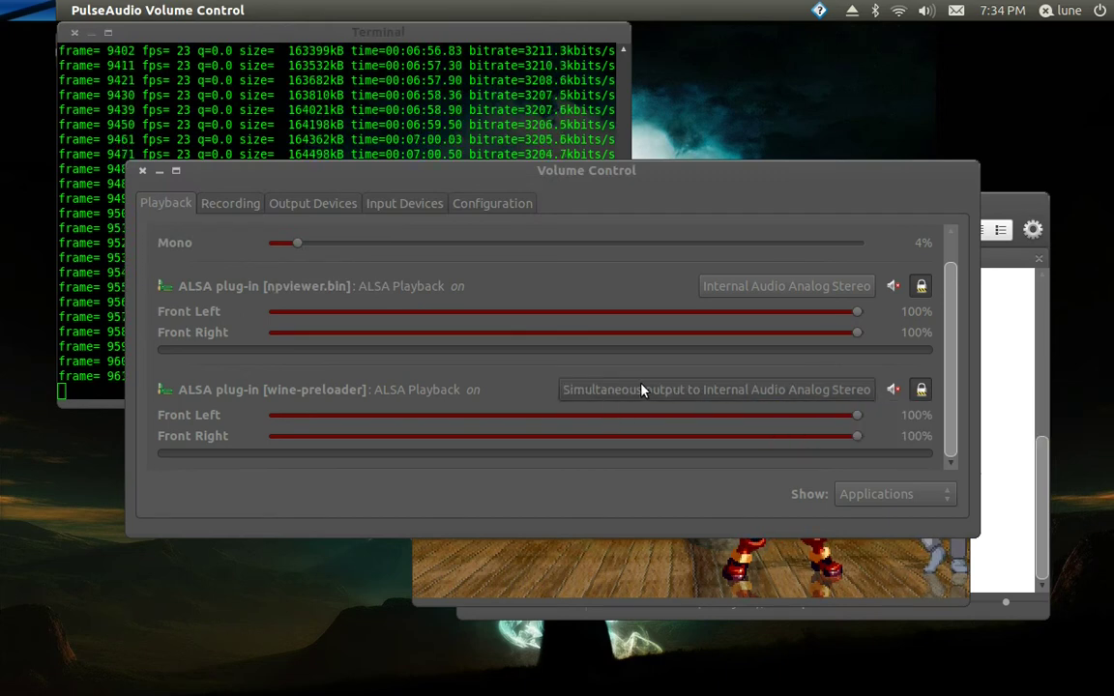
Set the ffmpeg capture's recording source to Monitor Source of Simultaneous output to Internal Audio Analog Stereo
click(286, 206)
click(244, 204)
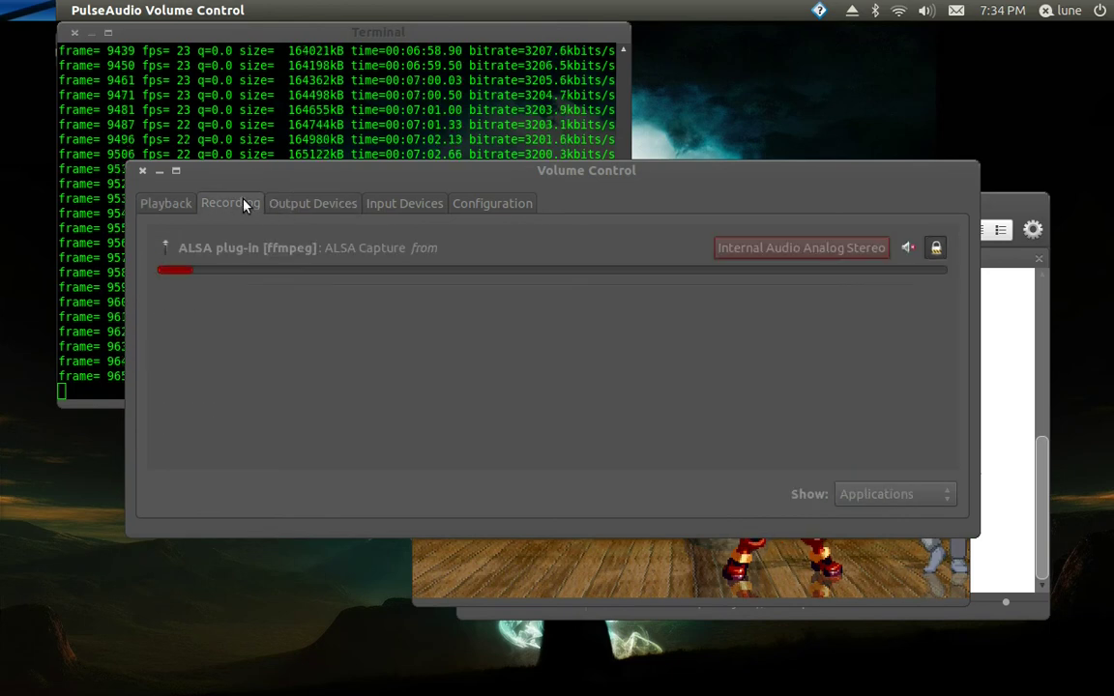
click(740, 250)
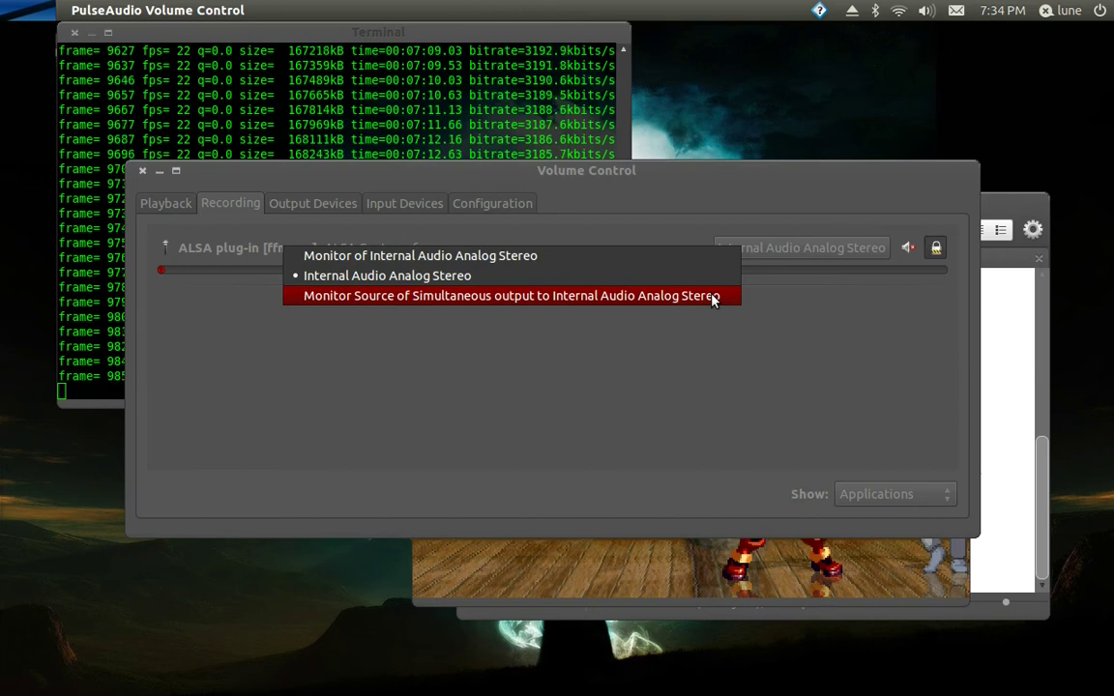
click(711, 301)
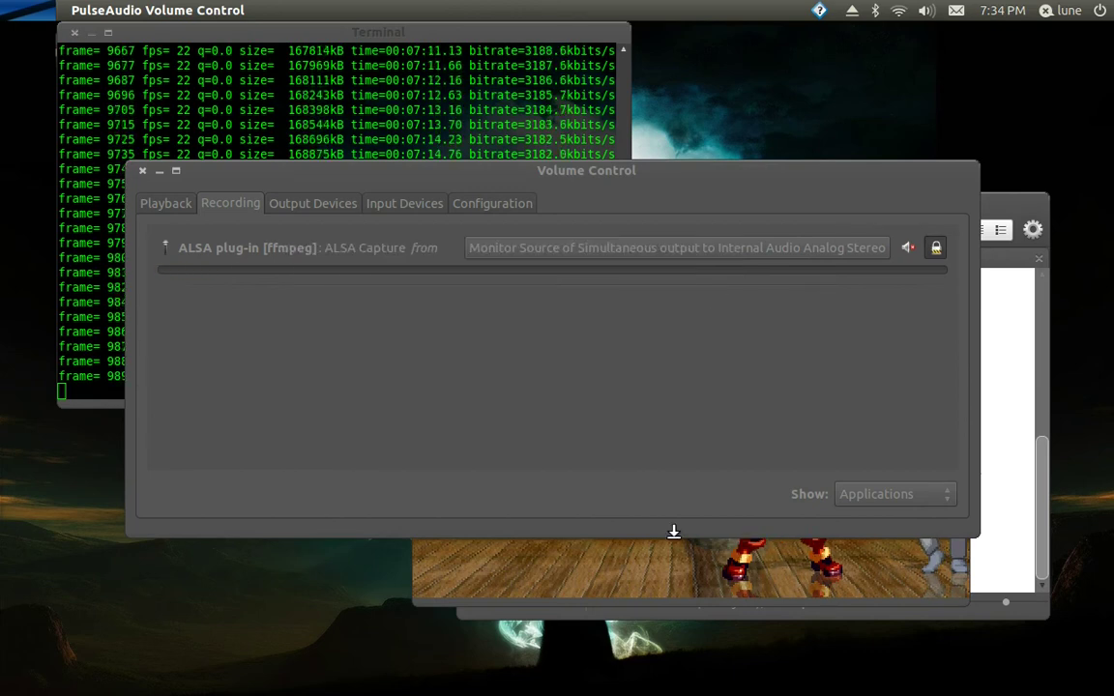
Return to the M.U.G.E.N match, hit Kung Fu Man with Zero, jump back, and perform another Zero move
click(678, 550)
key(Right)
key(a)
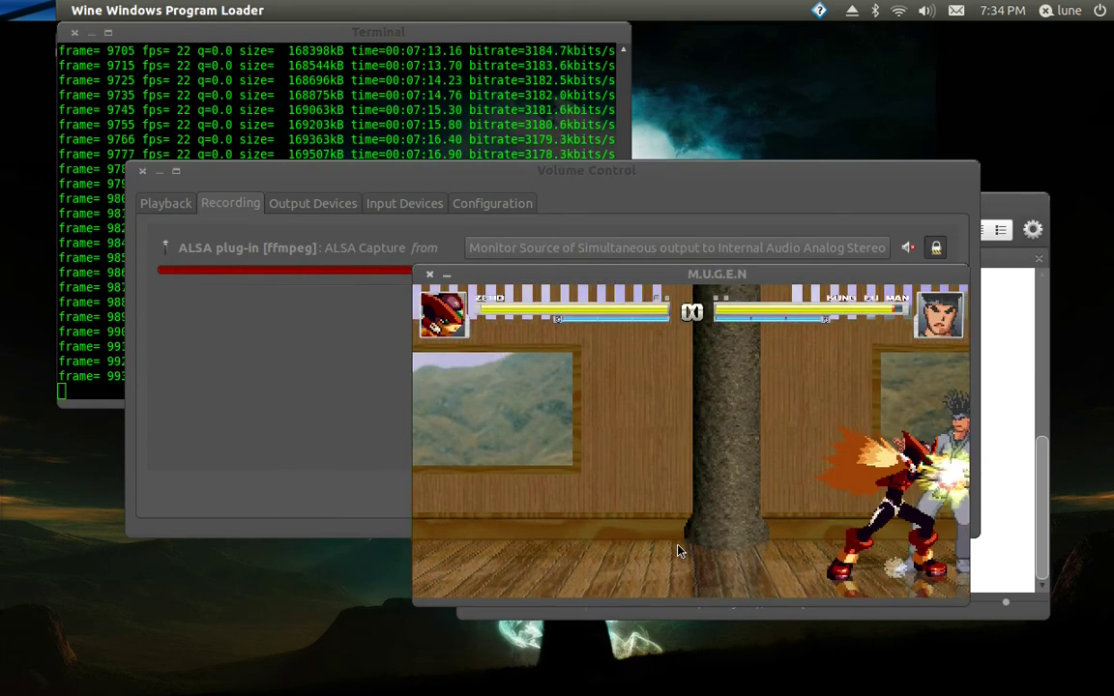
key(Up)
key(Left)
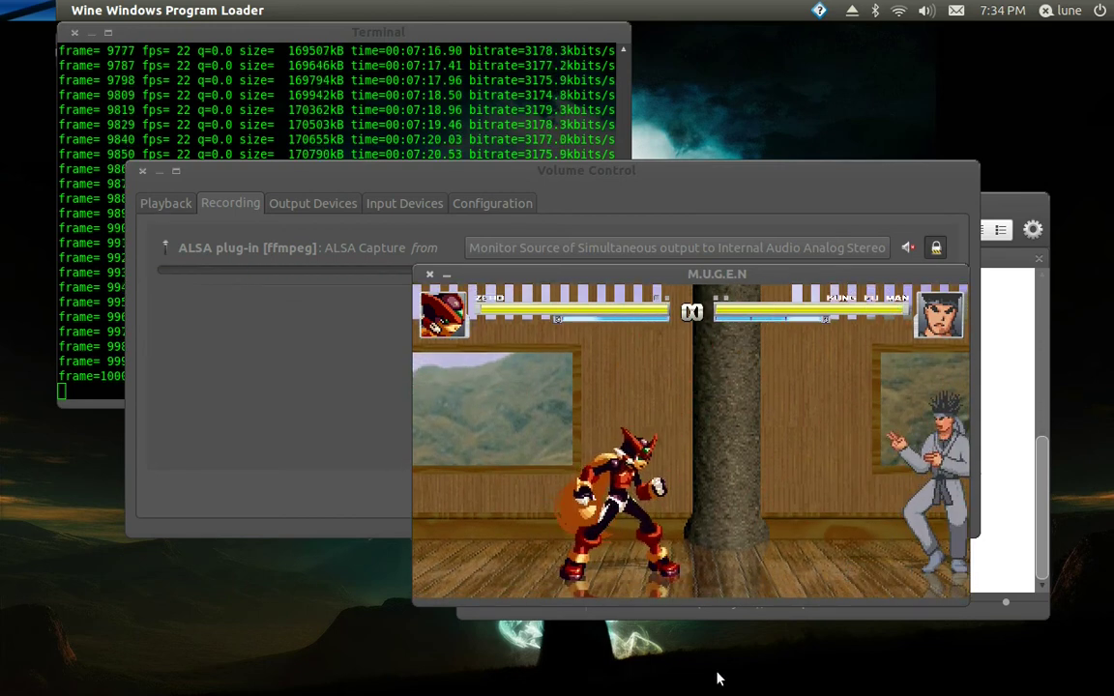
key(Down)
key(Right)
key(a)
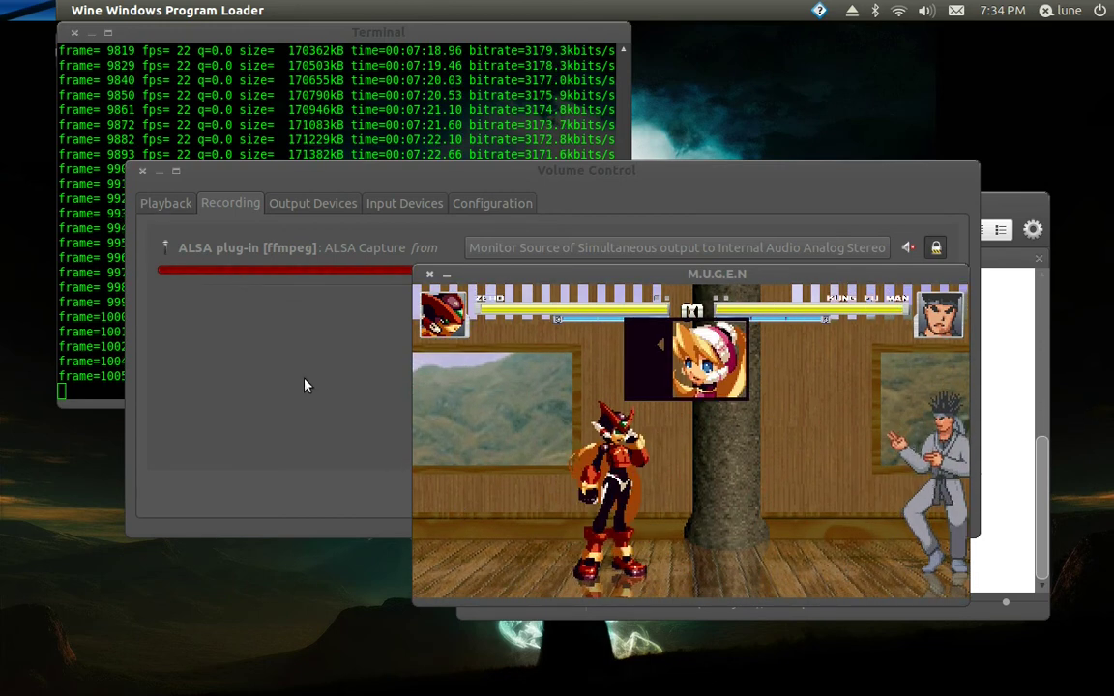
Set the ffmpeg capture's recording source to Internal Audio Analog Stereo, and review the other available sources
click(504, 251)
click(545, 276)
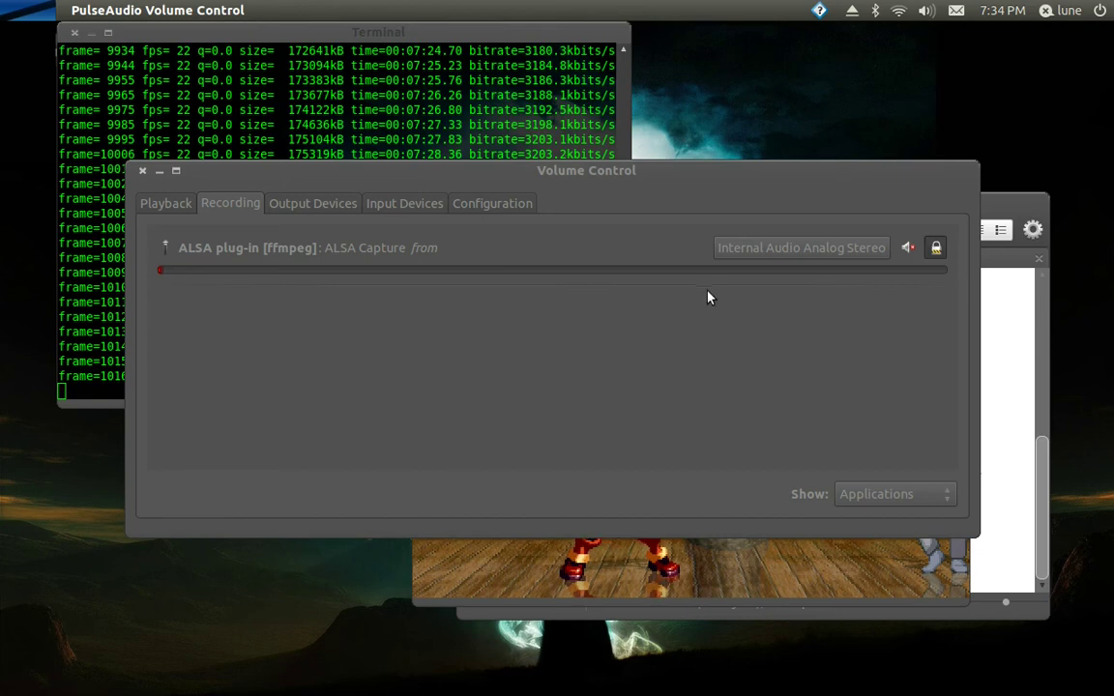
click(776, 246)
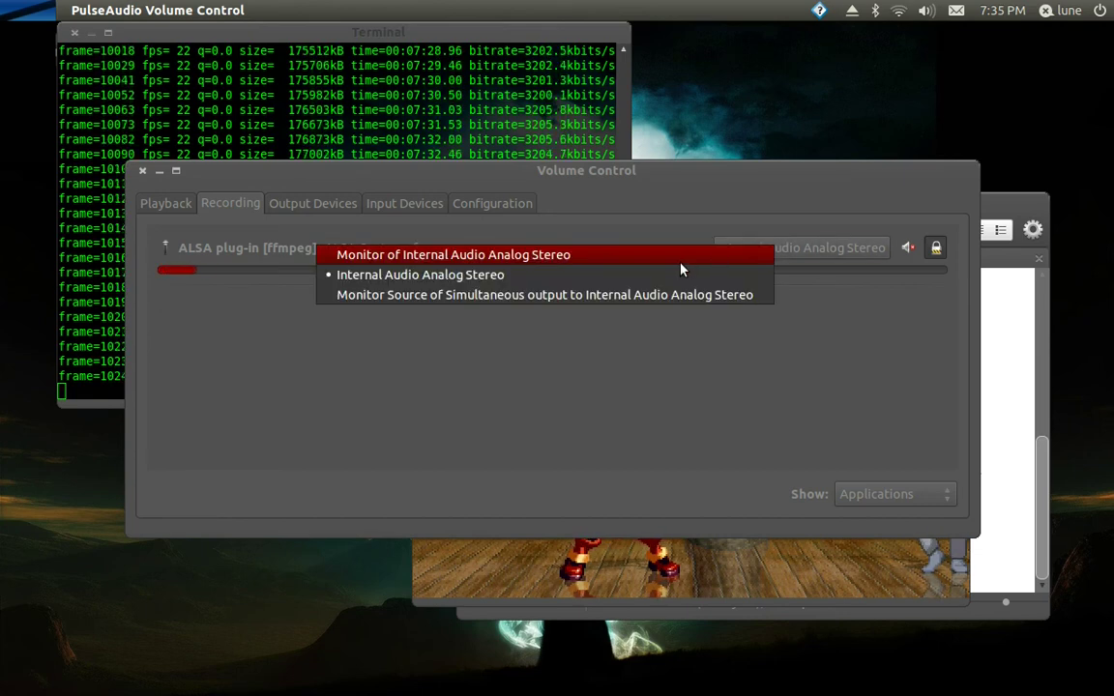
click(675, 223)
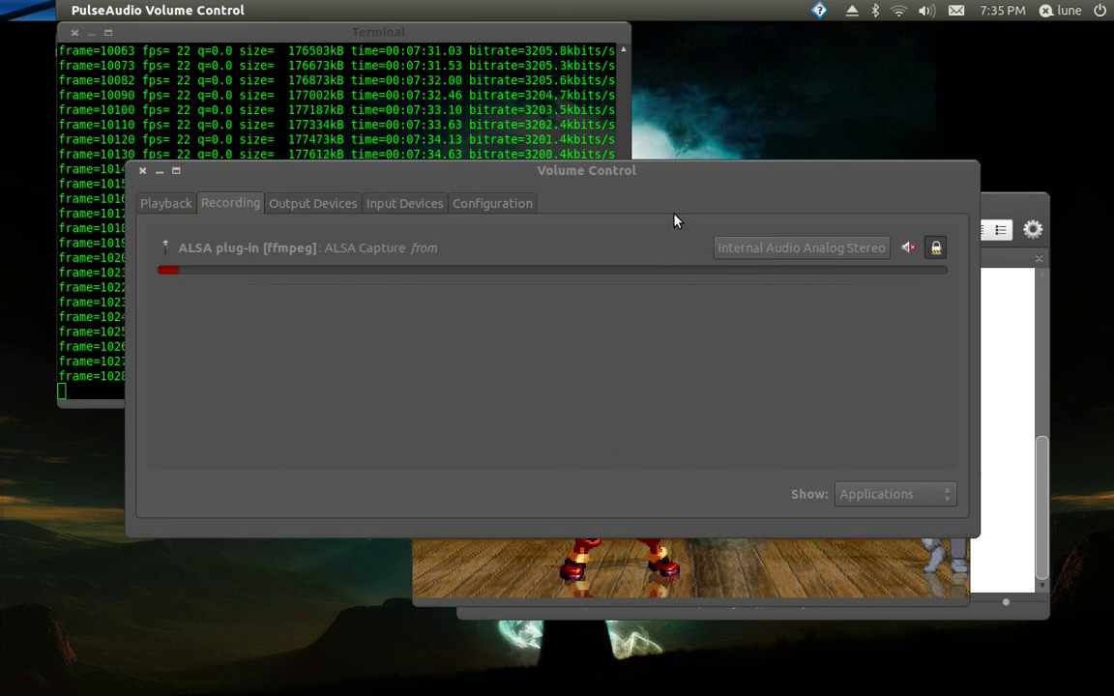